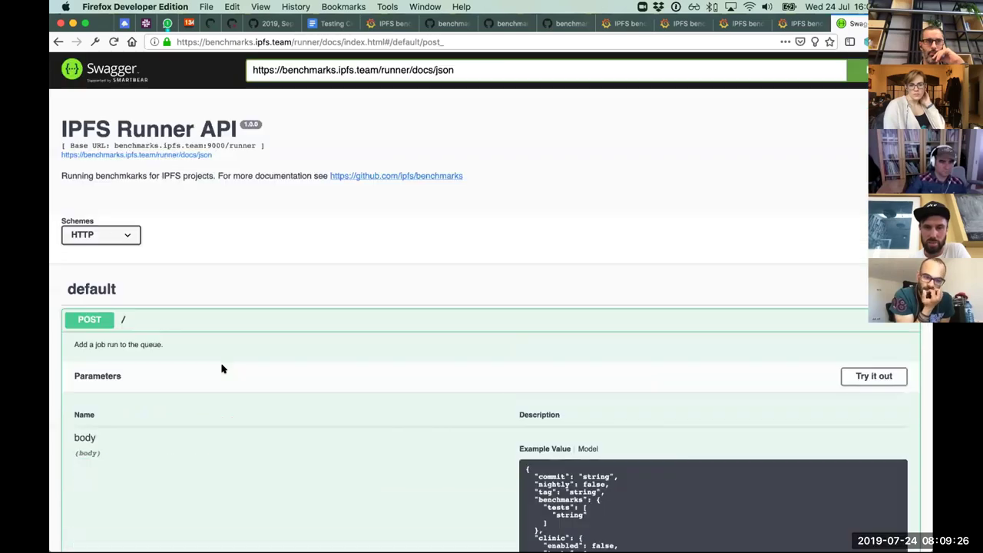
# Collapse the POST / endpoint in the IPFS Runner API docs and view the One64MBFile benchmark chart.
pyautogui.click(189, 318)
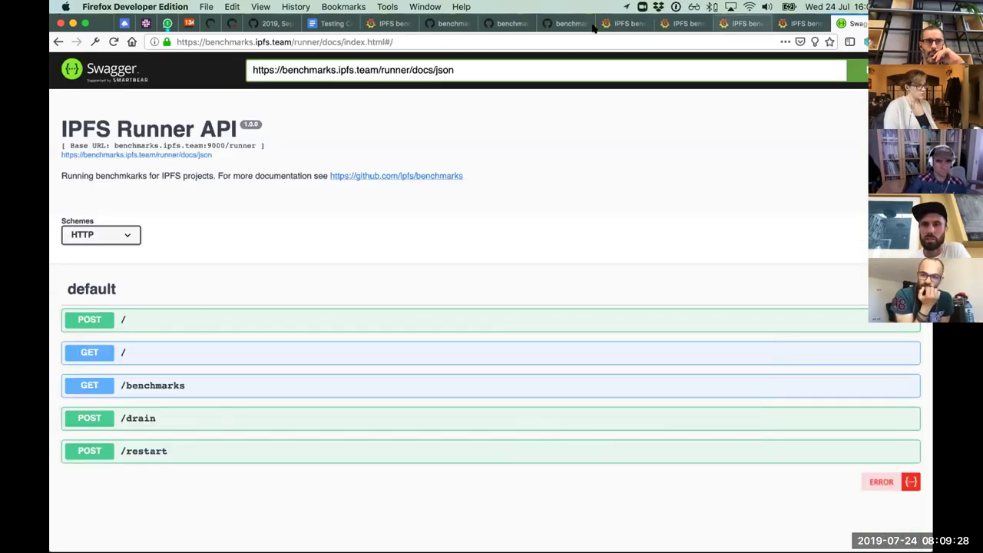
pyautogui.click(624, 24)
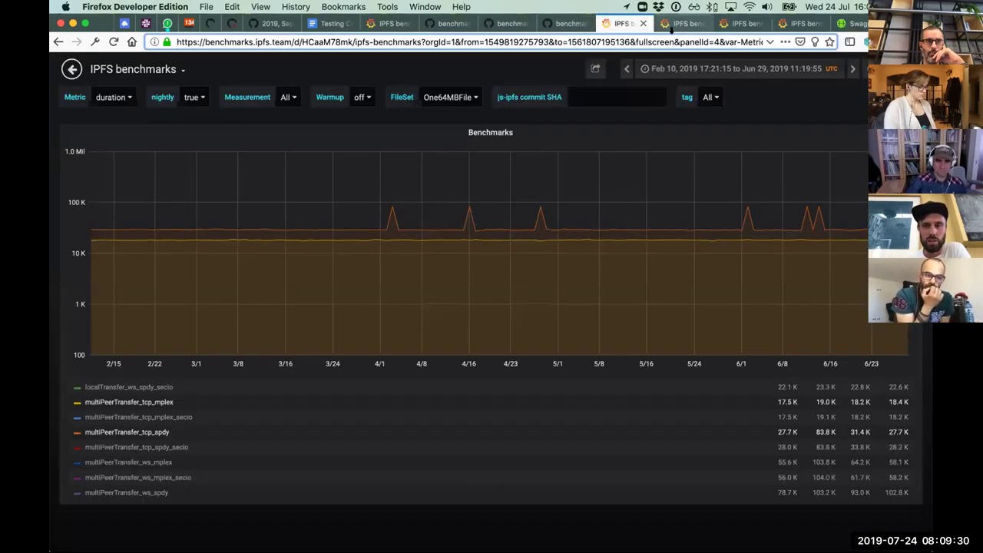
pyautogui.click(568, 23)
pyautogui.click(624, 24)
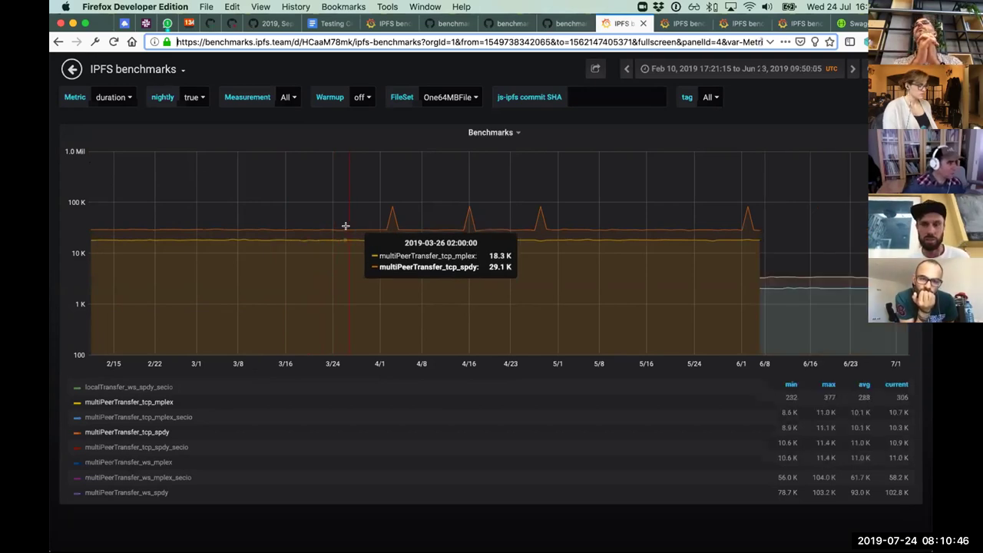
# In the full-screen dashboard running to Jul 3, 2019, set the FileSet filter to One4MBFile.
pyautogui.hotkey('ctrl', 'Tab')
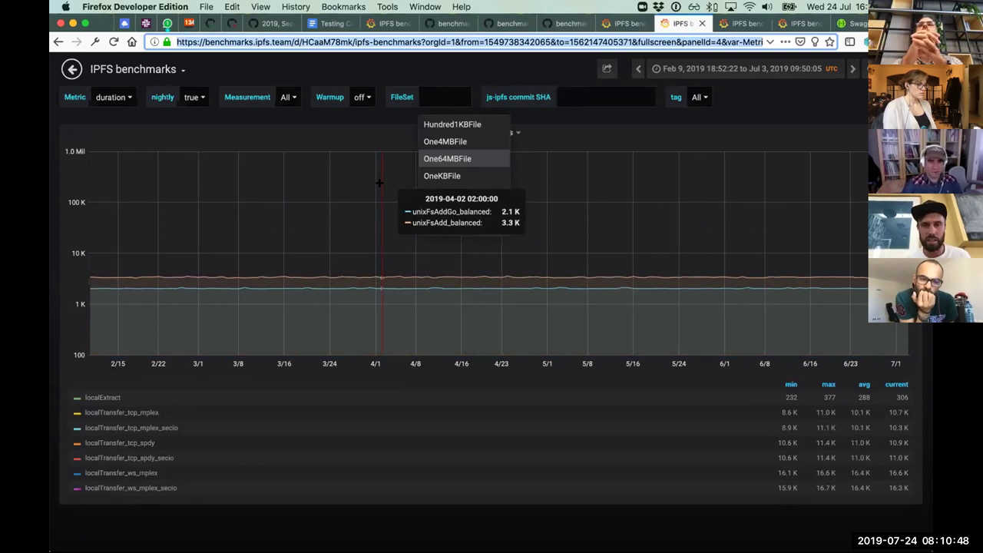
pyautogui.hotkey('ctrl', 'shift', 'Tab')
pyautogui.hotkey('ctrl', 'Tab')
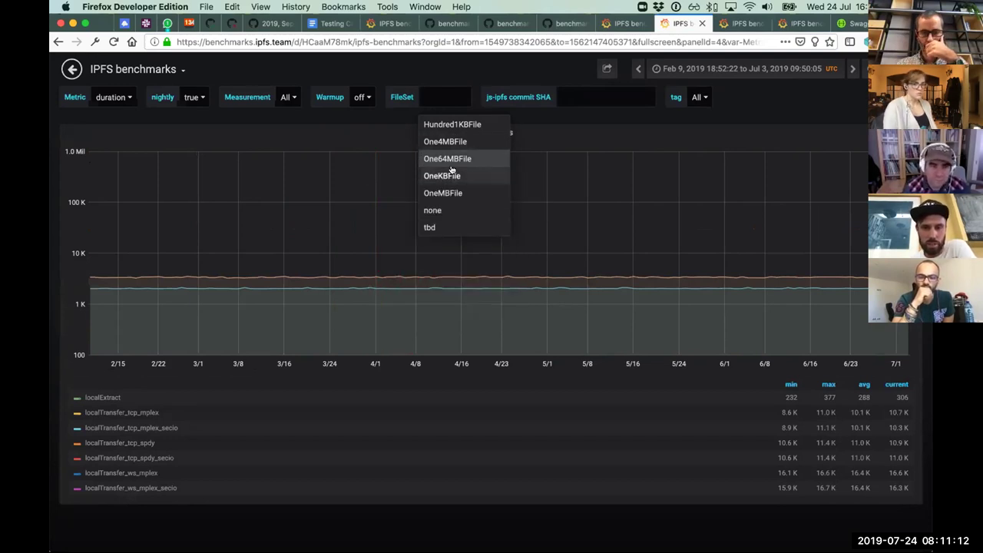
pyautogui.click(458, 142)
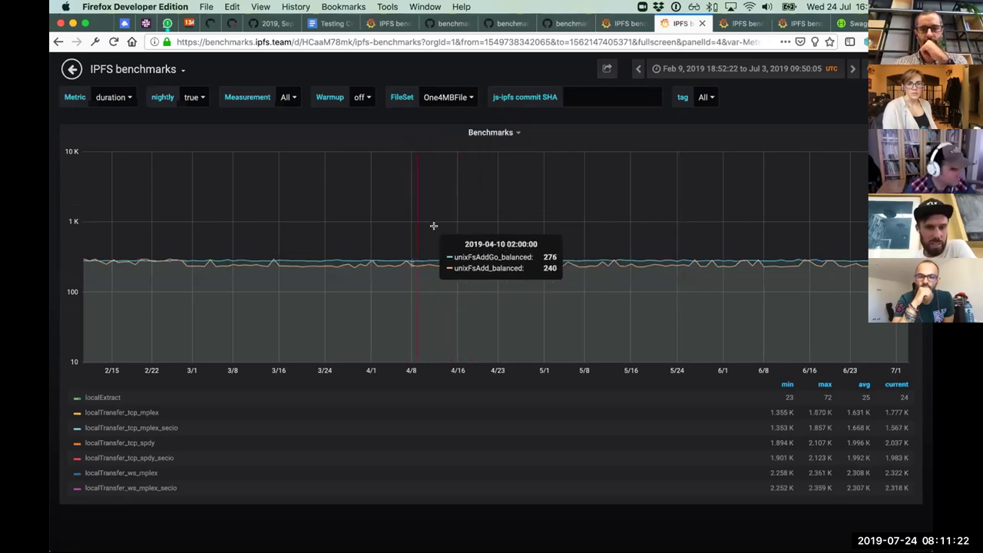
pyautogui.click(444, 99)
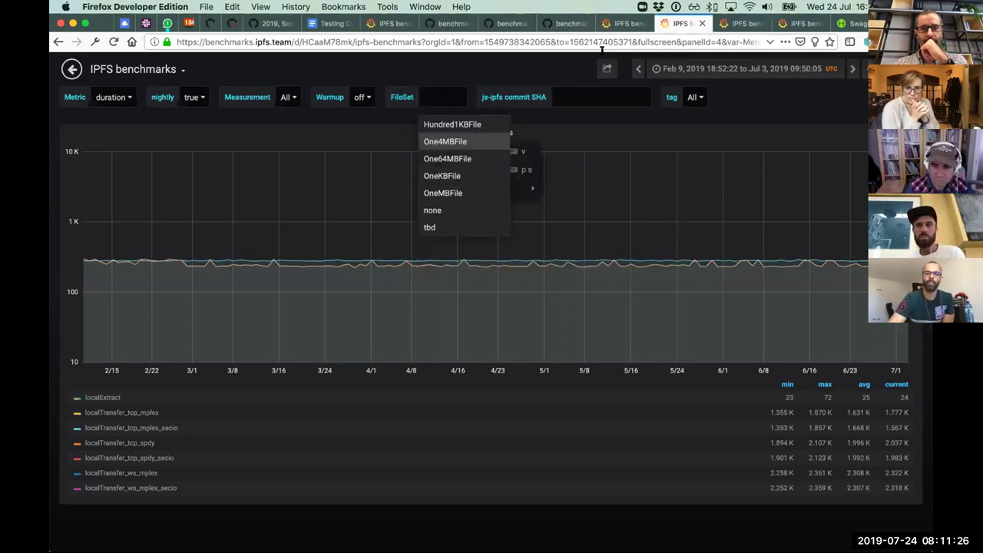
# Examine the two six-month OneMBFile dashboards and the production infrastructure diagram in the GitHub benchmarks repository.
pyautogui.click(738, 25)
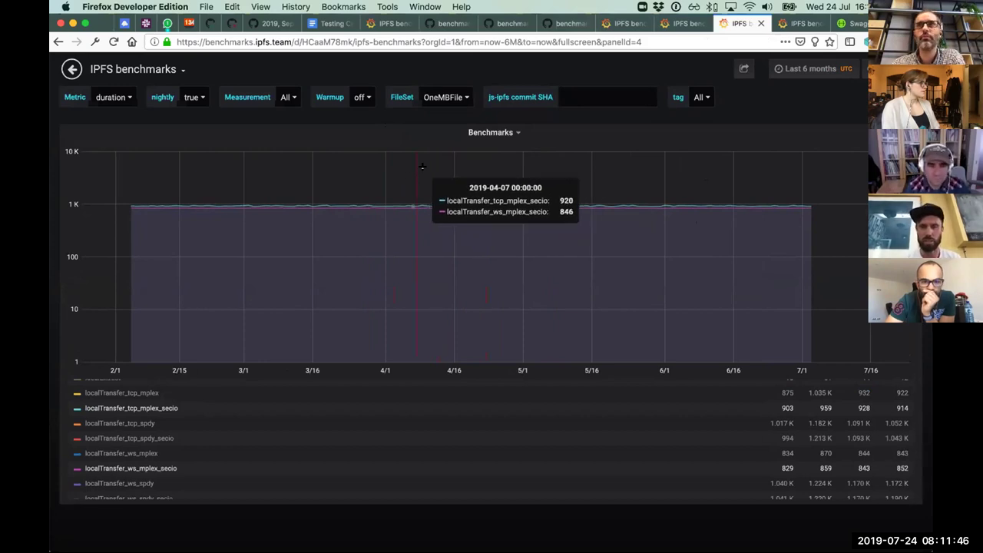
pyautogui.click(799, 22)
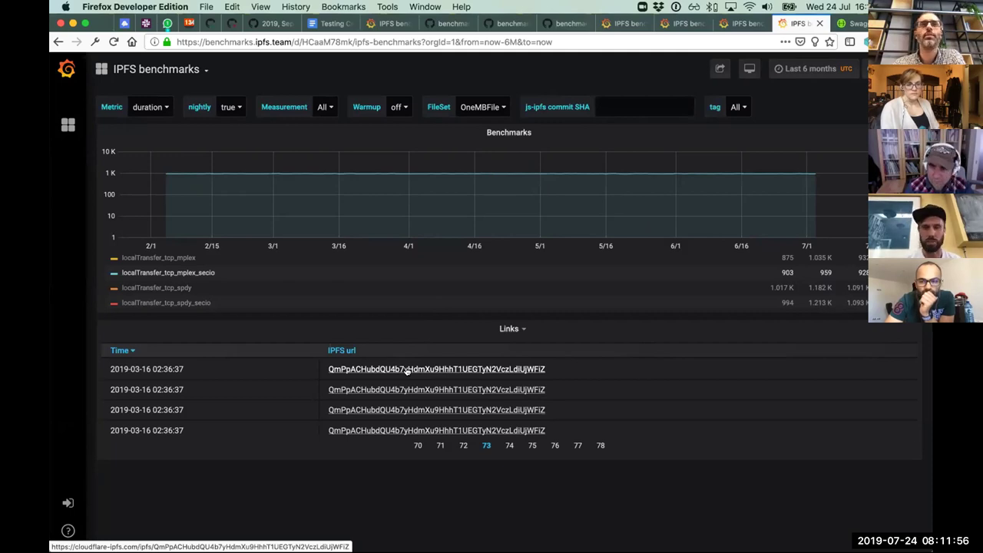
pyautogui.hotkey('ctrl', 'shift', 'Tab')
pyautogui.hotkey('ctrl', 'shift', 'Tab')
pyautogui.hotkey('ctrl', 'shift', 'Tab')
pyautogui.hotkey('ctrl', 'shift', 'Tab')
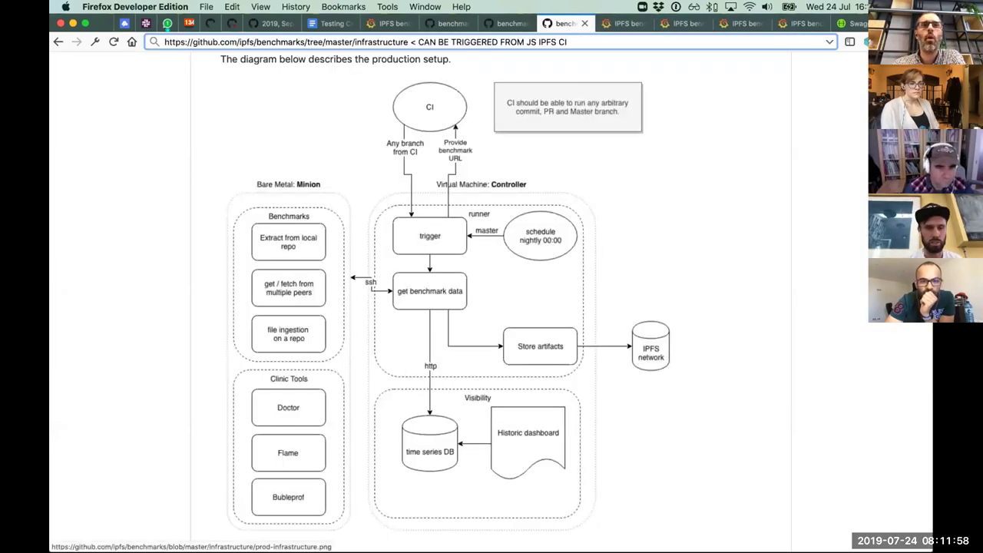
# Return to the six-month OneMBFile dashboard that lists the IPFS URLs of the benchmark runs.
pyautogui.hotkey('ctrl', 'Tab')
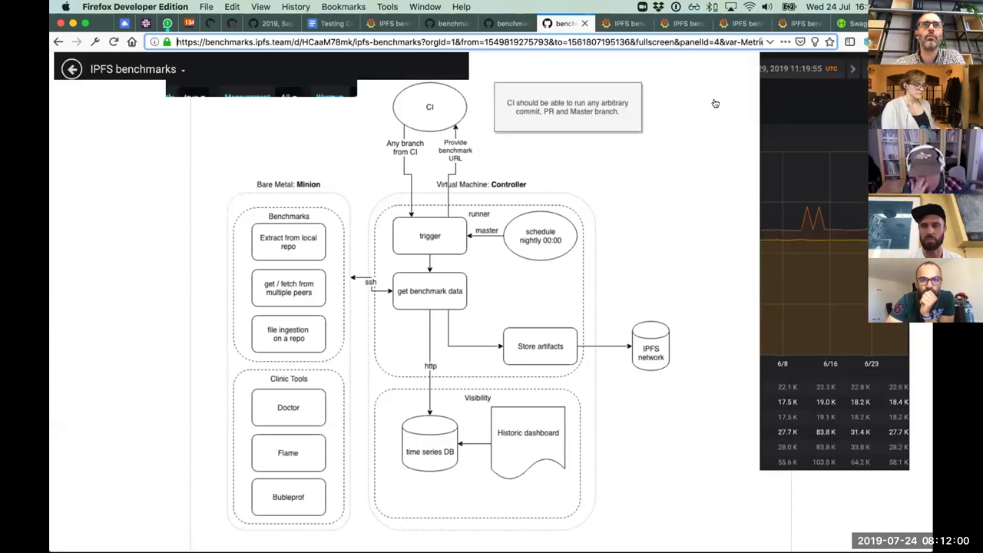
pyautogui.hotkey('ctrl', 'Tab')
pyautogui.hotkey('ctrl', 'Tab')
pyautogui.hotkey('ctrl', 'Tab')
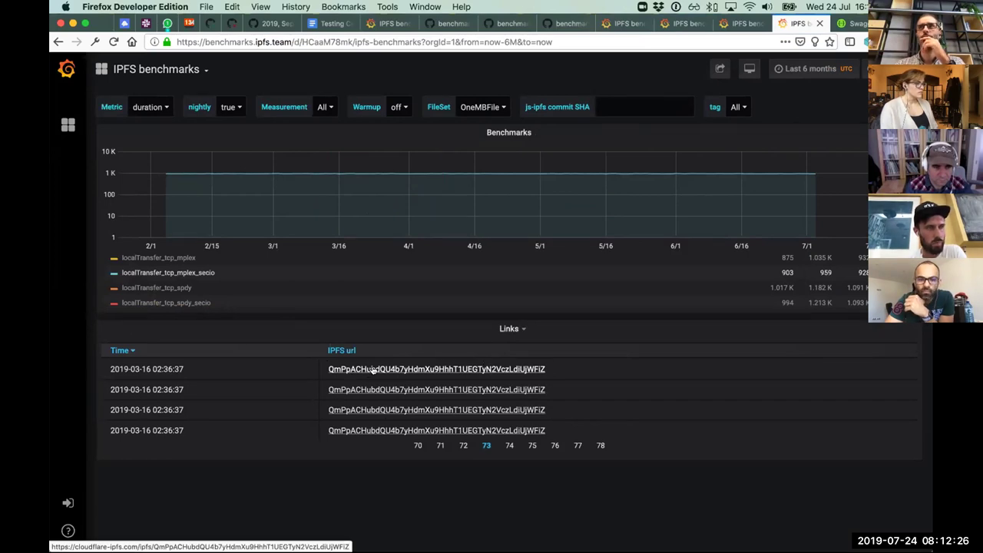
# Examine the clinic "enabled" option in the example body of the Runner API's POST / endpoint, and collapse the endpoint.
pyautogui.click(851, 23)
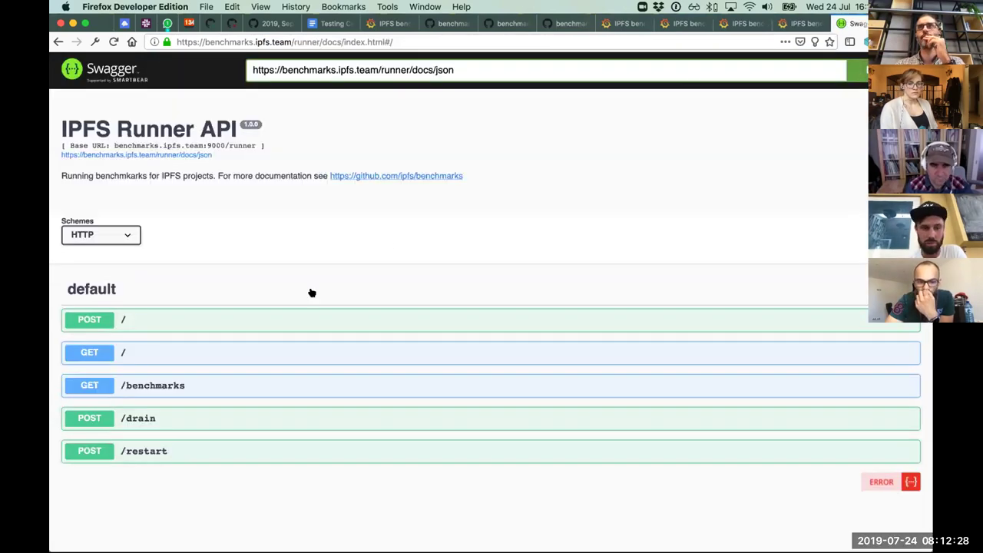
pyautogui.click(315, 315)
pyautogui.scroll(-3, 417, 390)
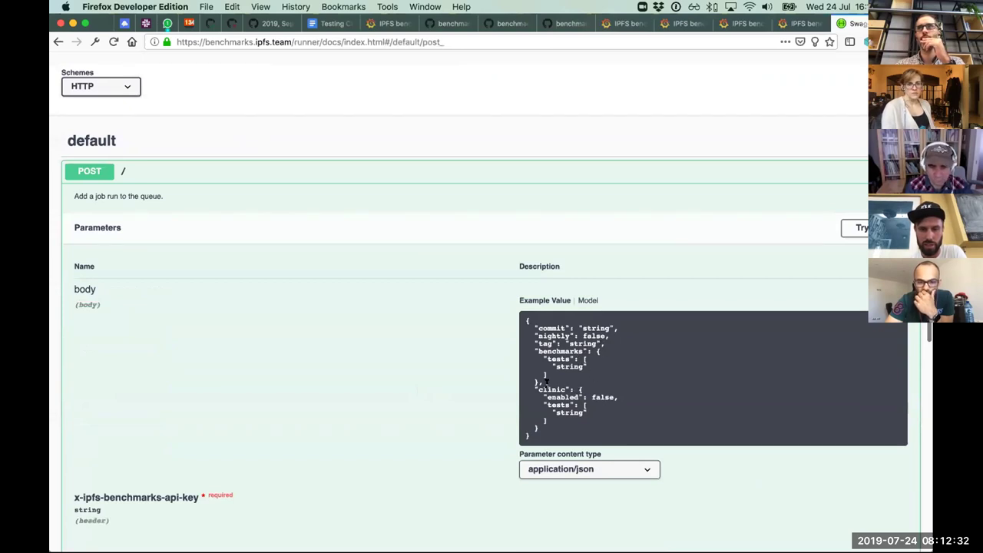
pyautogui.moveTo(619, 397); pyautogui.dragTo(542, 397)
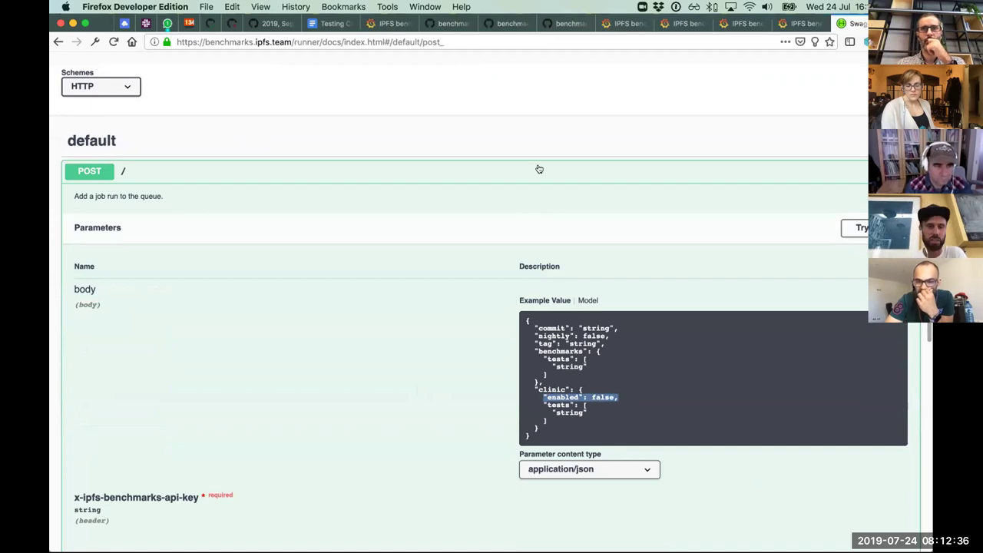
pyautogui.click(513, 173)
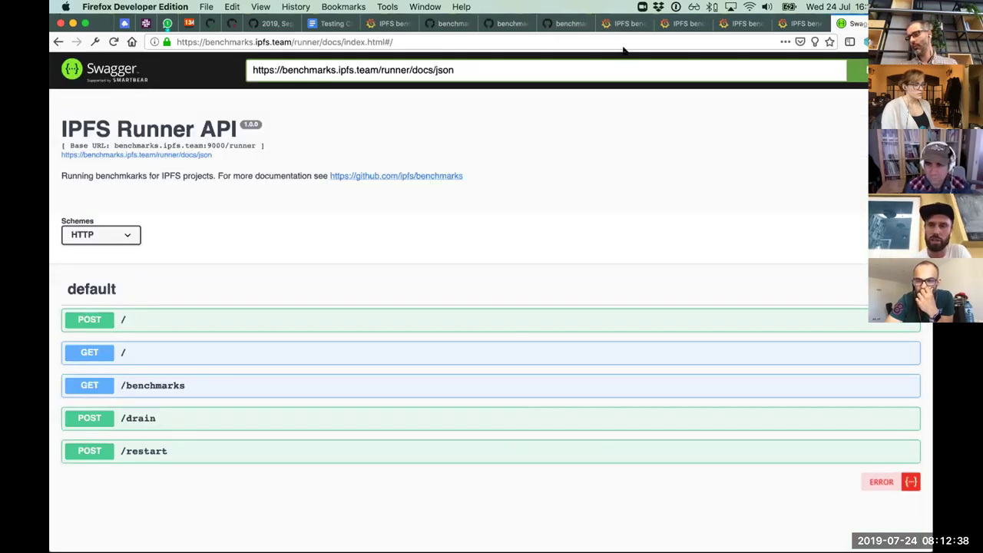
# Open the first IPFS URL of the 2019-03-16 run in a new tab and look through its artifact folders.
pyautogui.click(798, 23)
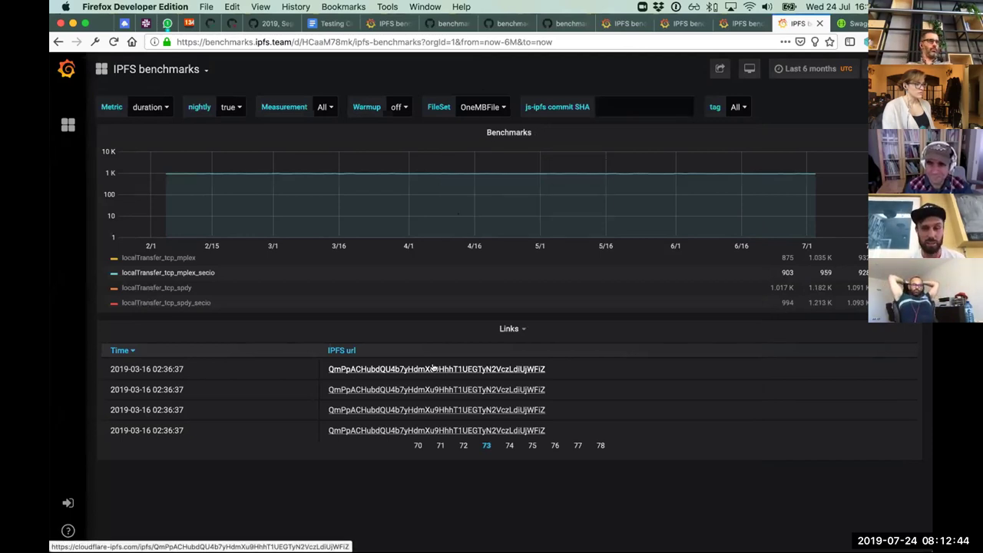
pyautogui.rightClick(434, 369)
pyautogui.click(480, 371)
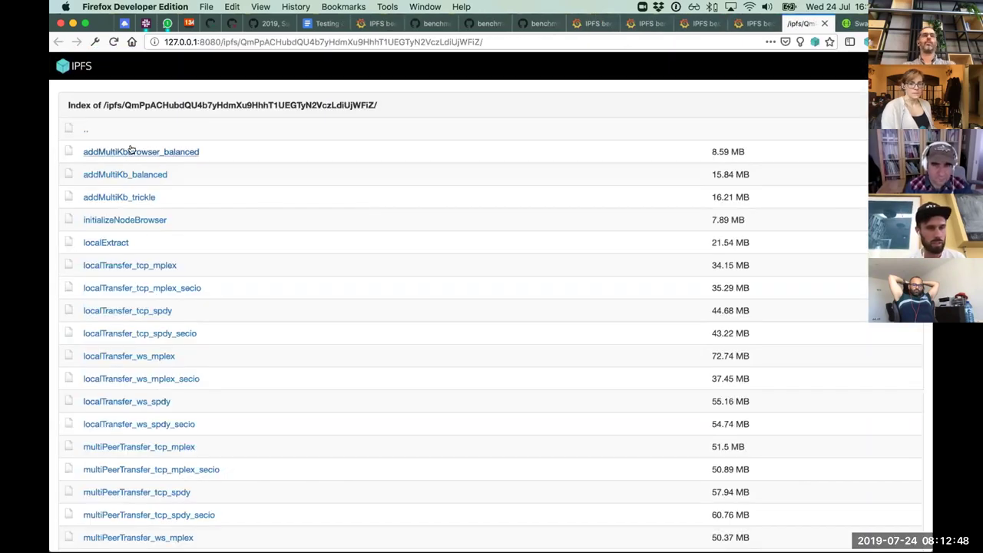
pyautogui.scroll(-5, 433, 340)
pyautogui.scroll(5, 432, 340)
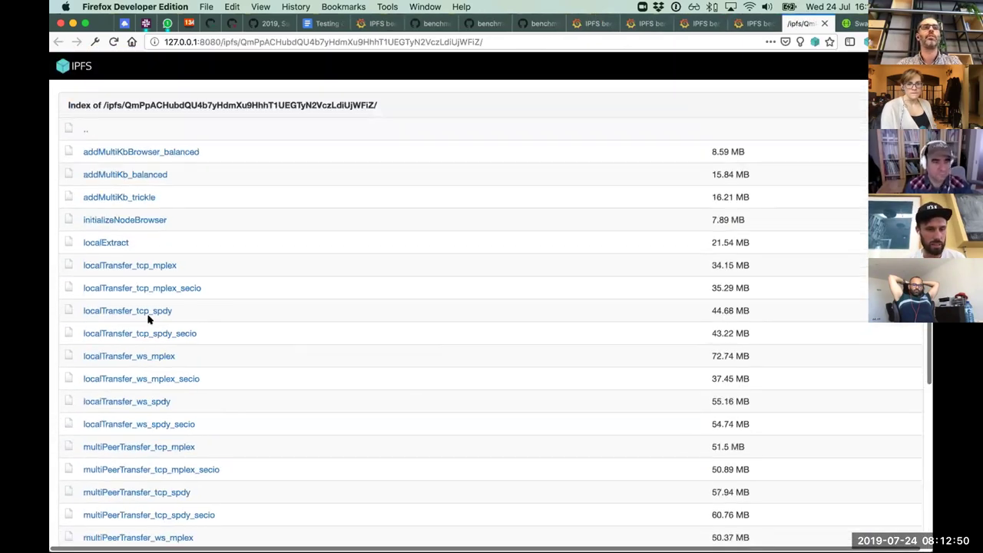
# Open the One64MBFile flame report 26849.clinic-flame.html under localExtract and select the minimatch parse frame.
pyautogui.click(108, 243)
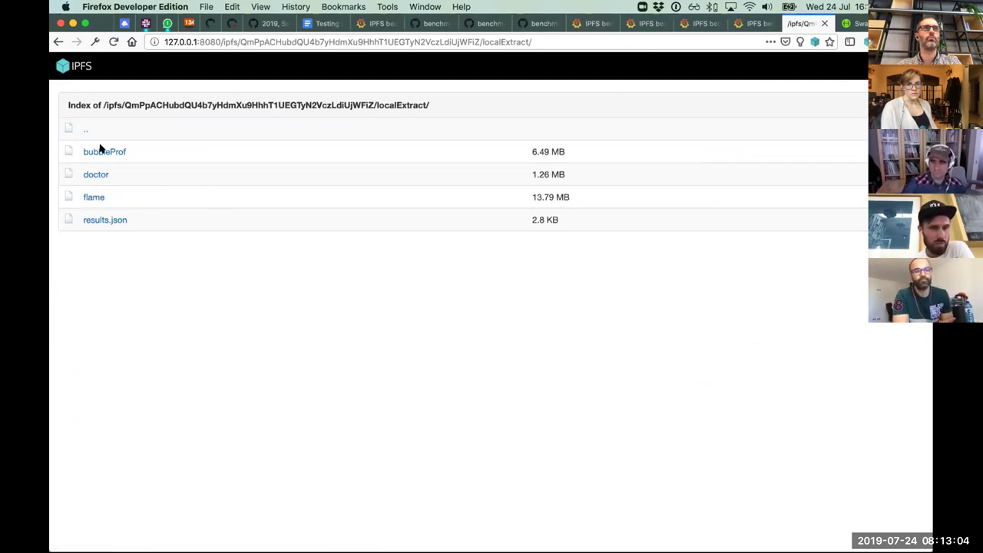
pyautogui.click(93, 198)
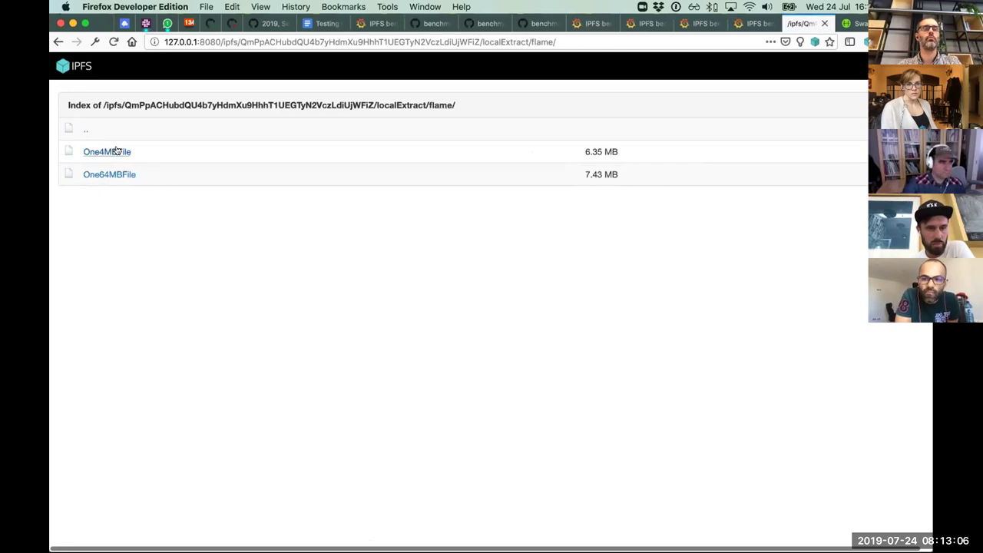
pyautogui.click(114, 174)
pyautogui.click(153, 151)
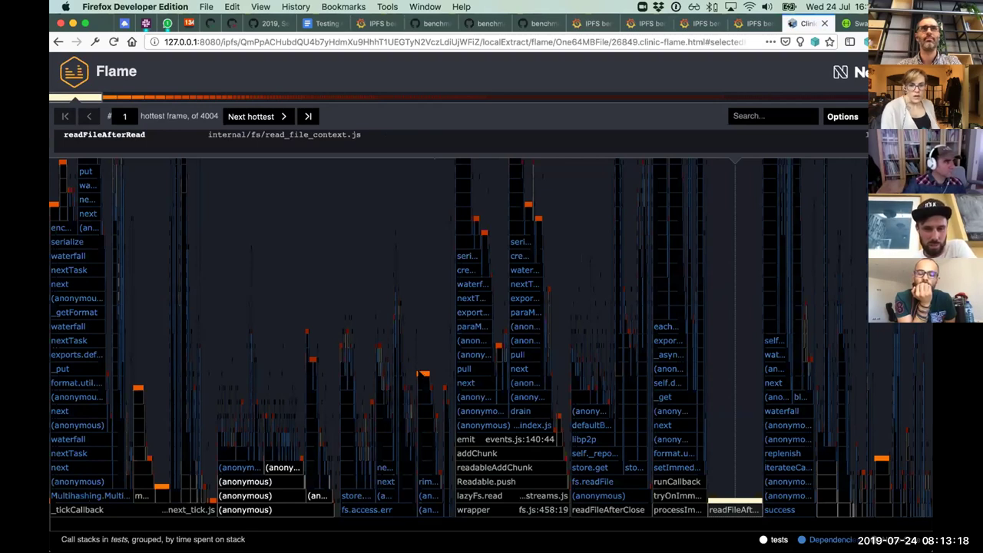
pyautogui.click(423, 375)
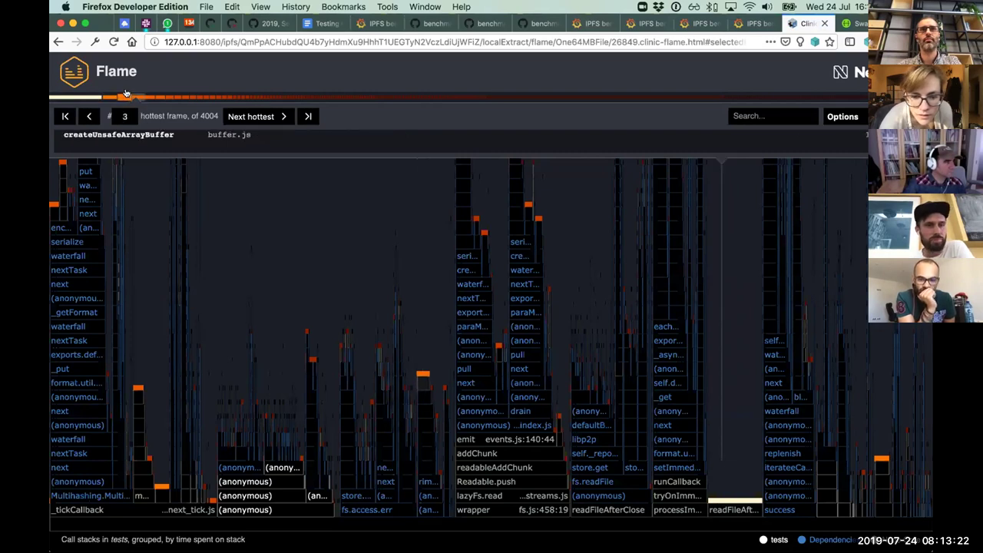
# Switch from the flame report to the One4MBFile dashboard covering Feb 9 to Jul 4, 2019.
pyautogui.click(754, 23)
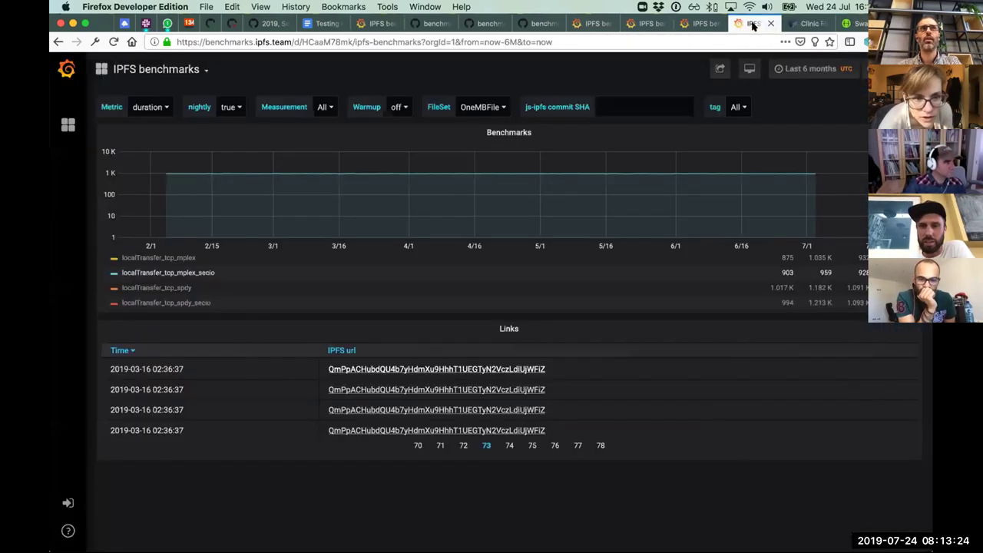
pyautogui.click(798, 24)
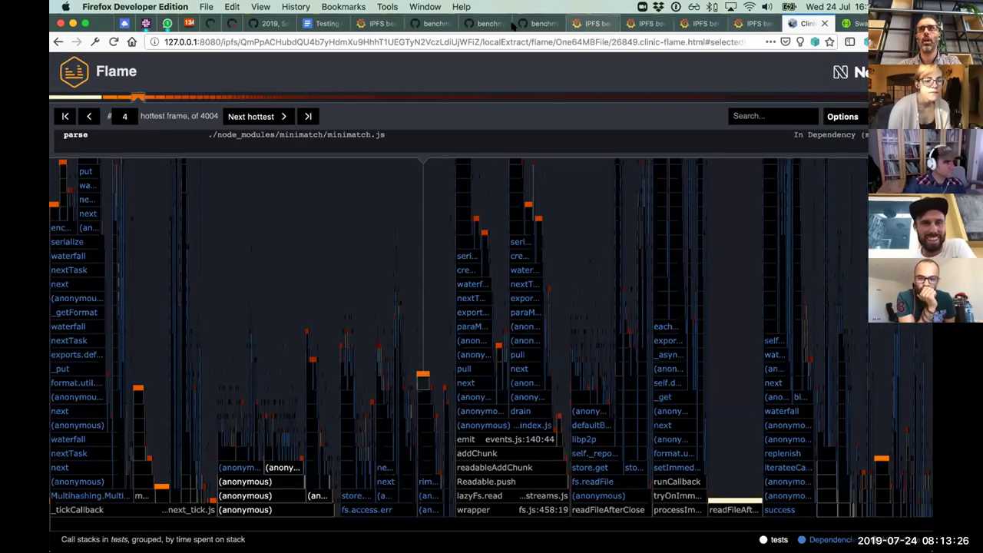
pyautogui.click(380, 25)
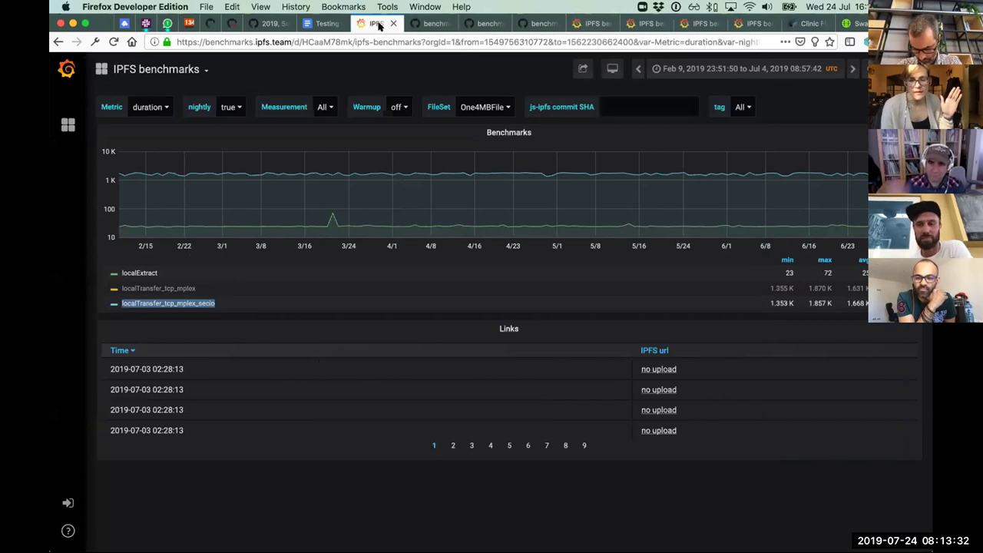
pyautogui.hotkey('ctrl', 'Up')
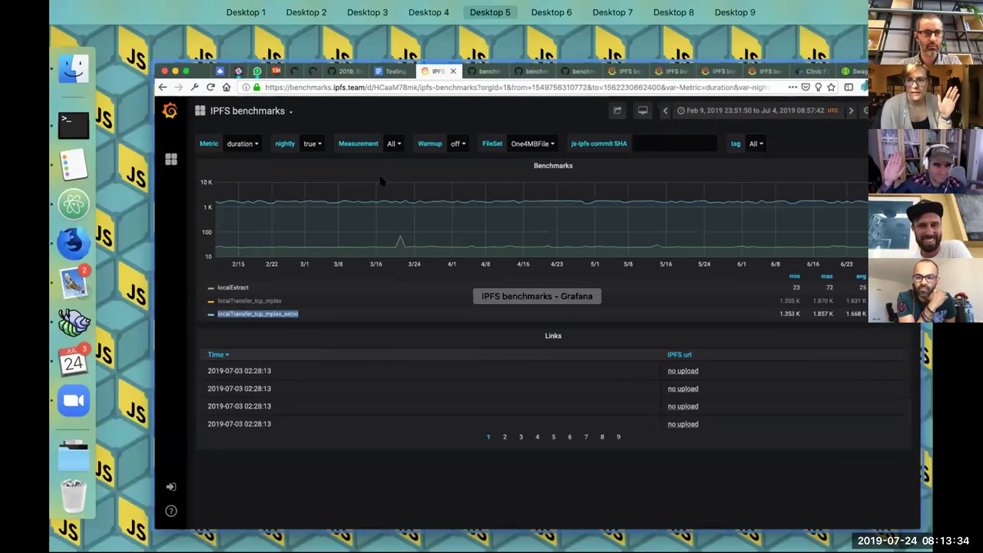
pyautogui.hotkey('ctrl', 'Up')
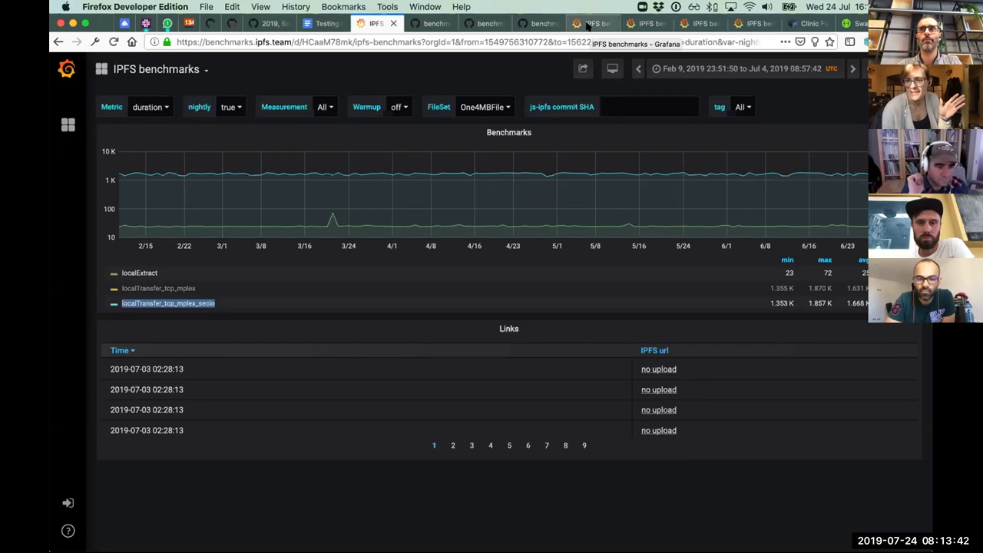
# Try to isolate the localTransfer_tcp_mplex_secio and localExtract series in the Benchmarks chart.
pyautogui.click(184, 304)
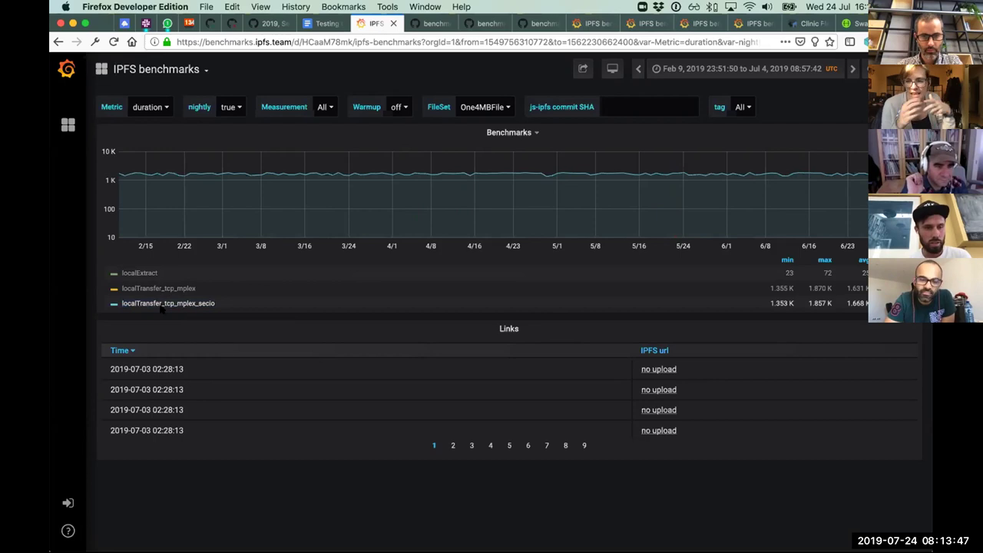
pyautogui.click(140, 274)
pyautogui.doubleClick(139, 275)
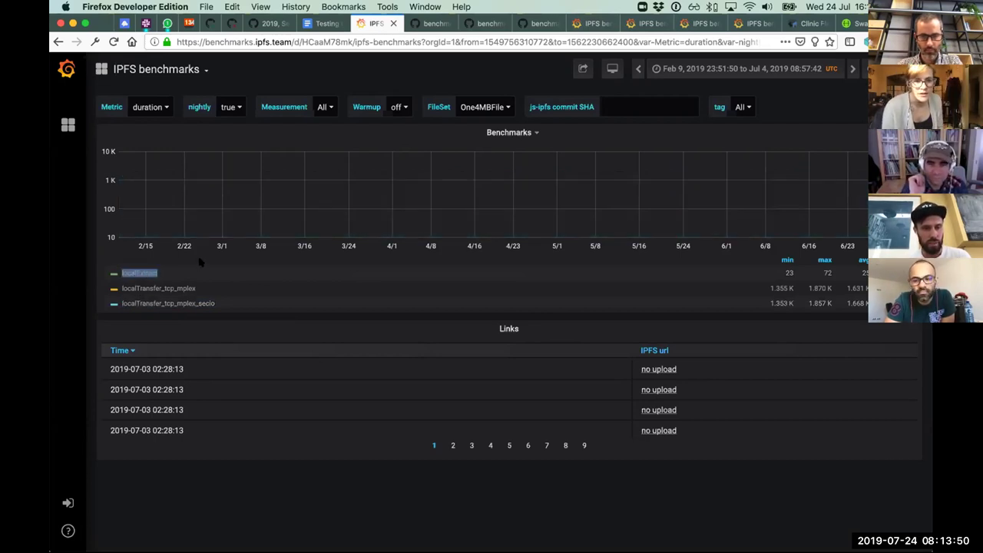
pyautogui.click(181, 281)
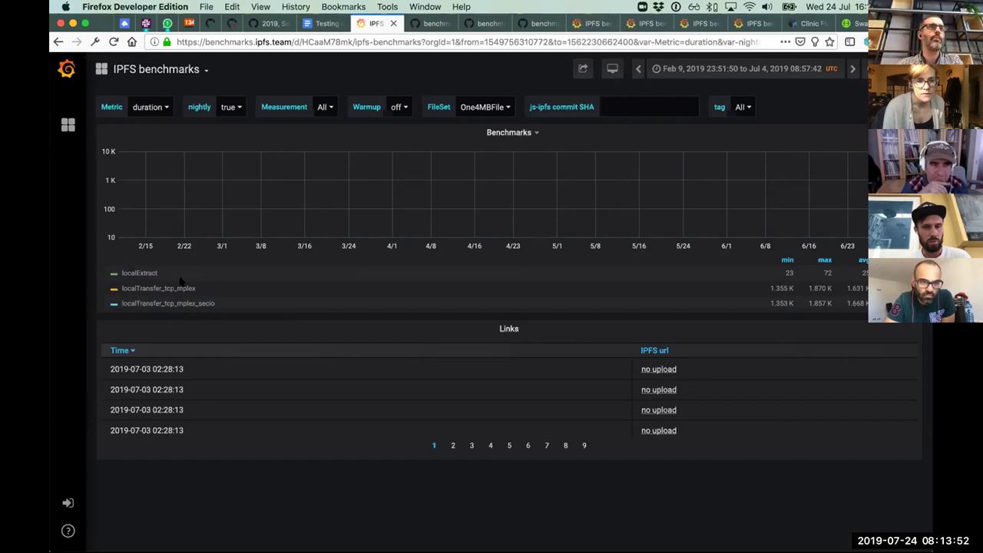
# Reload the dashboard from its address with only the orgId=1 parameter and set the time range to the last 90 days.
pyautogui.click(294, 41)
pyautogui.click(294, 41)
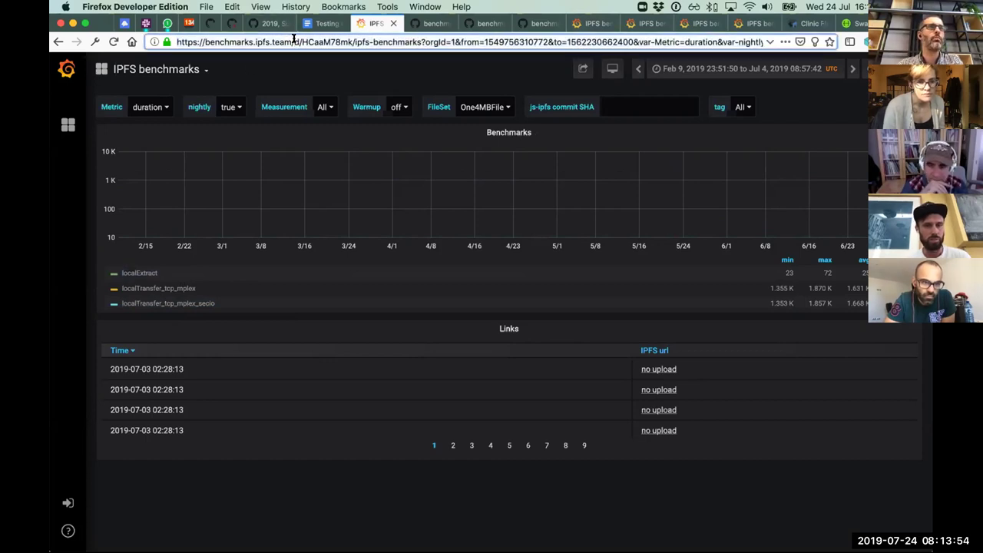
pyautogui.hotkey('shift', 'End')
pyautogui.press('BackSpace')
pyautogui.press('Return')
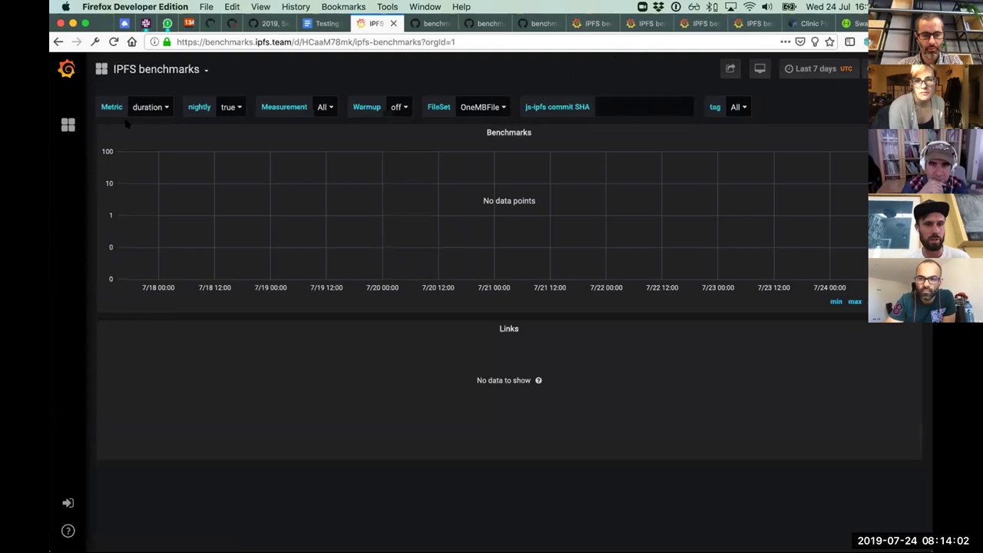
pyautogui.click(816, 68)
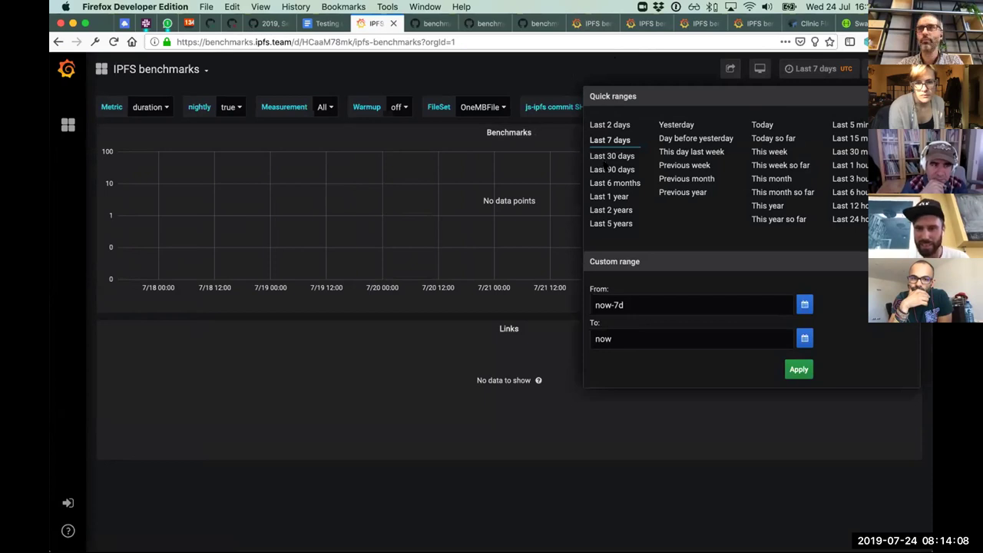
pyautogui.click(606, 169)
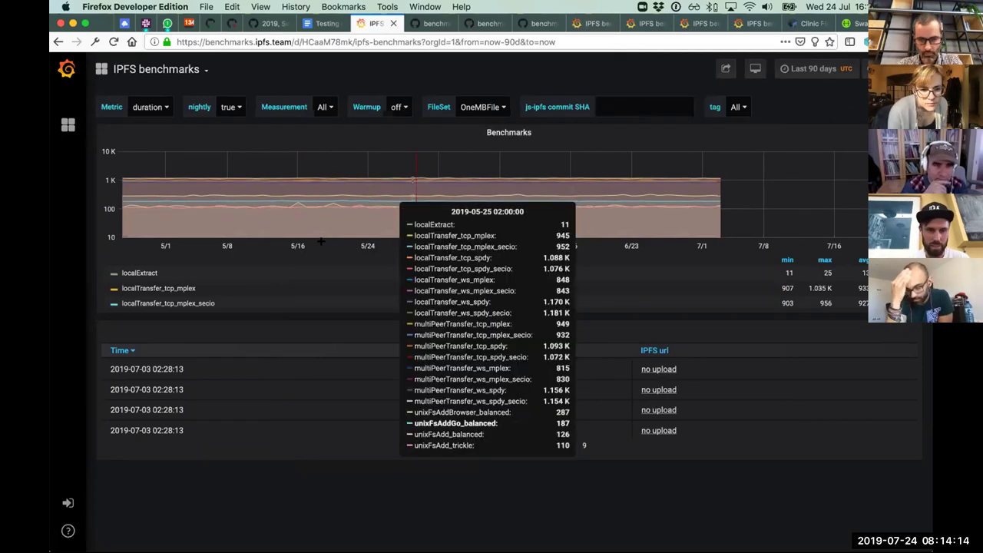
# Show the Benchmarks panel full screen and browse through the measurement series in its legend.
pyautogui.click(503, 132)
pyautogui.click(505, 148)
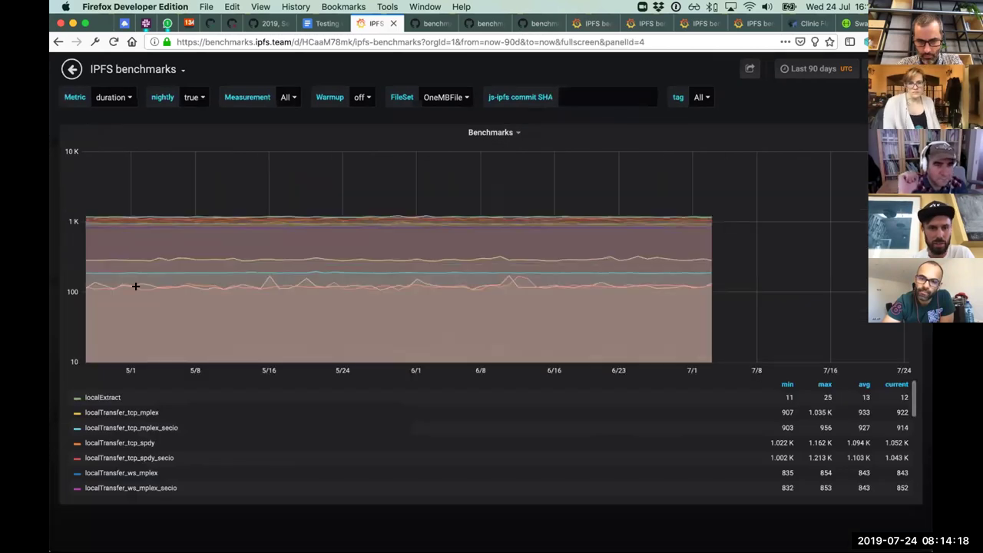
pyautogui.scroll(-5, 203, 417)
pyautogui.scroll(5, 253, 423)
pyautogui.scroll(-5, 115, 441)
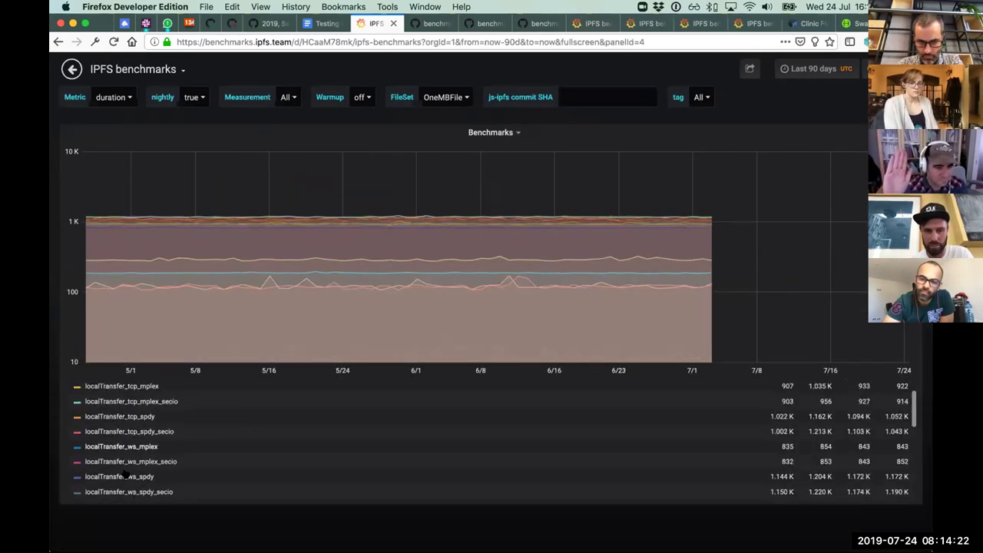
pyautogui.scroll(2, 136, 413)
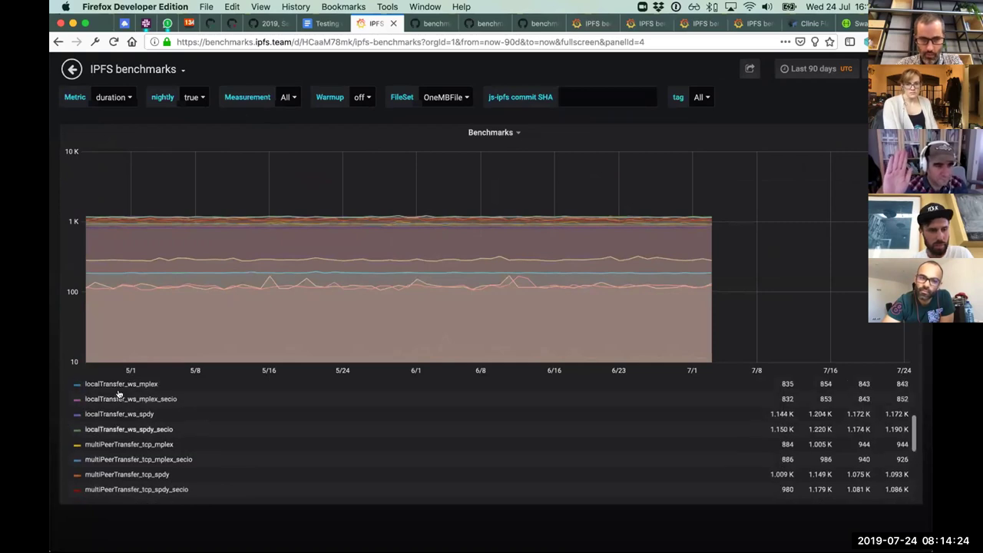
# Limit the chart to localTransfer_ws_spdy, localTransfer_ws_spdy_secio, multiPeerTransfer_tcp_mplex, multiPeerTransfer_tcp_mplex_secio and localTransfer_ws_mplex_secio.
pyautogui.click(131, 414)
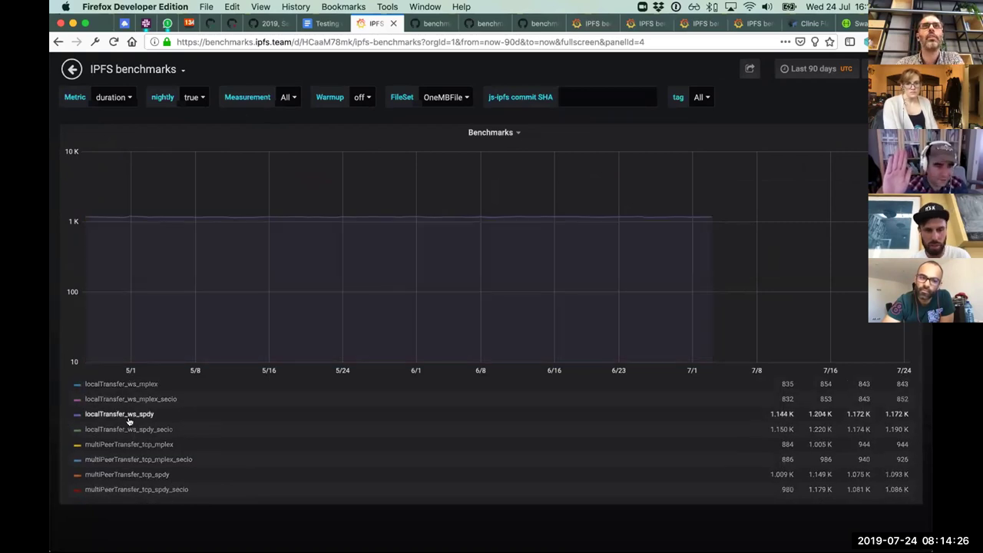
pyautogui.keyDown('shift'); pyautogui.click(154, 430); pyautogui.keyUp('shift')
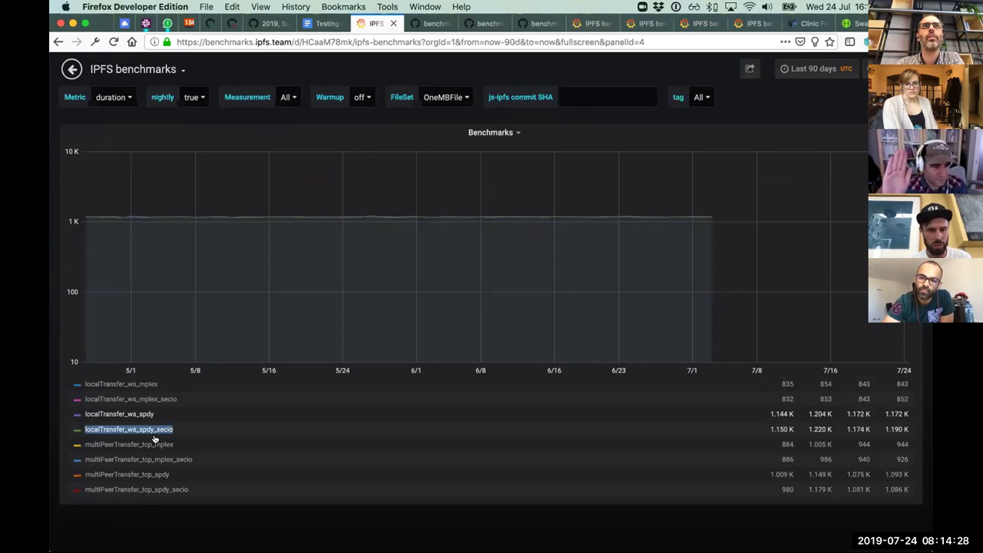
pyautogui.keyDown('shift'); pyautogui.click(157, 444); pyautogui.keyUp('shift')
pyautogui.keyDown('shift'); pyautogui.click(150, 459); pyautogui.keyUp('shift')
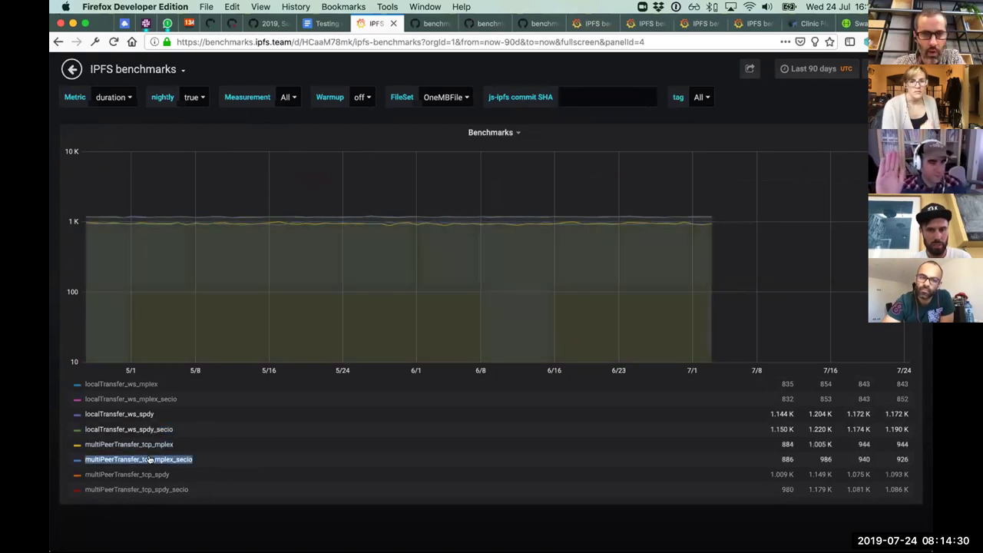
pyautogui.keyDown('shift'); pyautogui.click(137, 399); pyautogui.keyUp('shift')
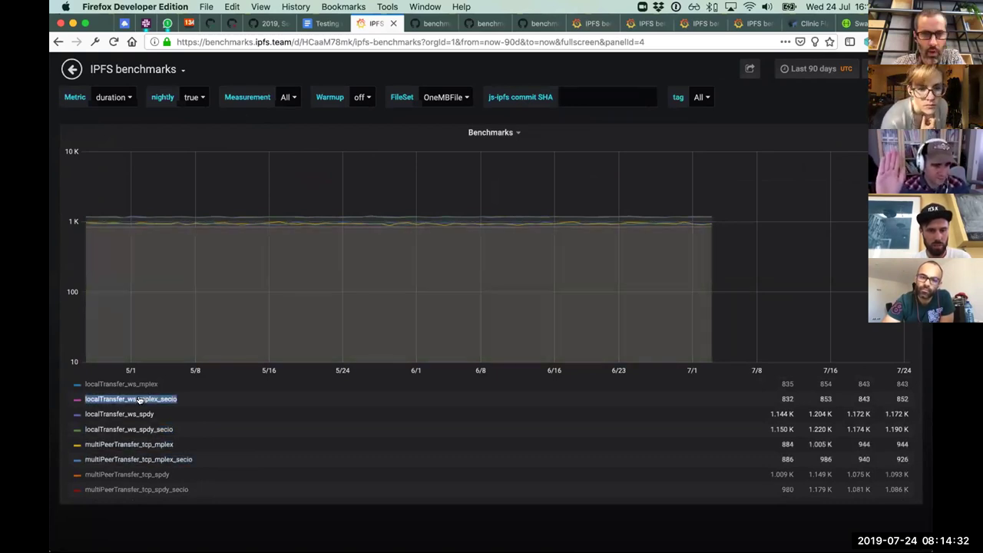
# Toggle several more series in the Benchmarks legend and restore the display of all series.
pyautogui.scroll(1, 135, 411)
pyautogui.keyDown('shift'); pyautogui.click(138, 432); pyautogui.keyUp('shift')
pyautogui.keyDown('shift'); pyautogui.click(141, 448); pyautogui.keyUp('shift')
pyautogui.keyDown('shift'); pyautogui.click(145, 464); pyautogui.keyUp('shift')
pyautogui.keyDown('shift'); pyautogui.click(144, 476); pyautogui.keyUp('shift')
pyautogui.scroll(4, 131, 453)
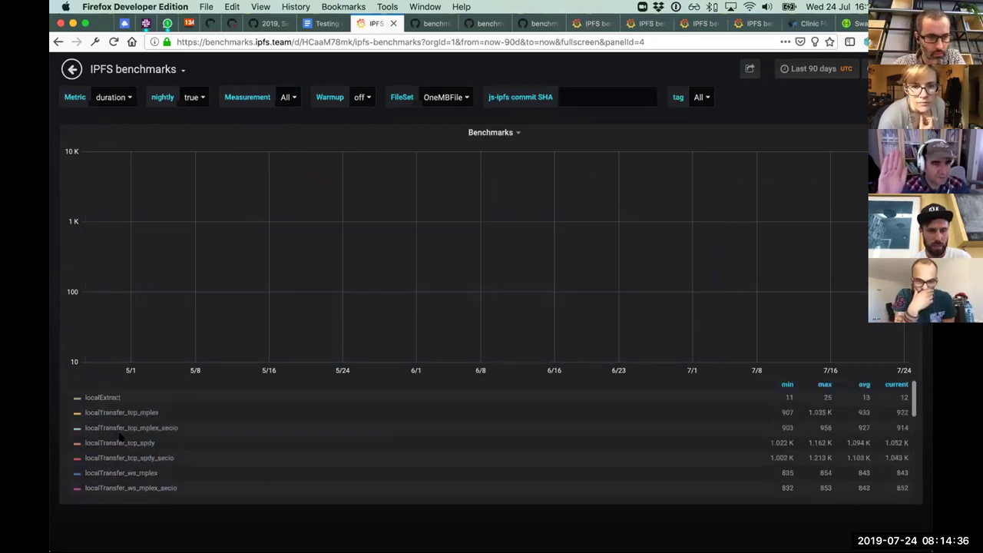
pyautogui.click(130, 428)
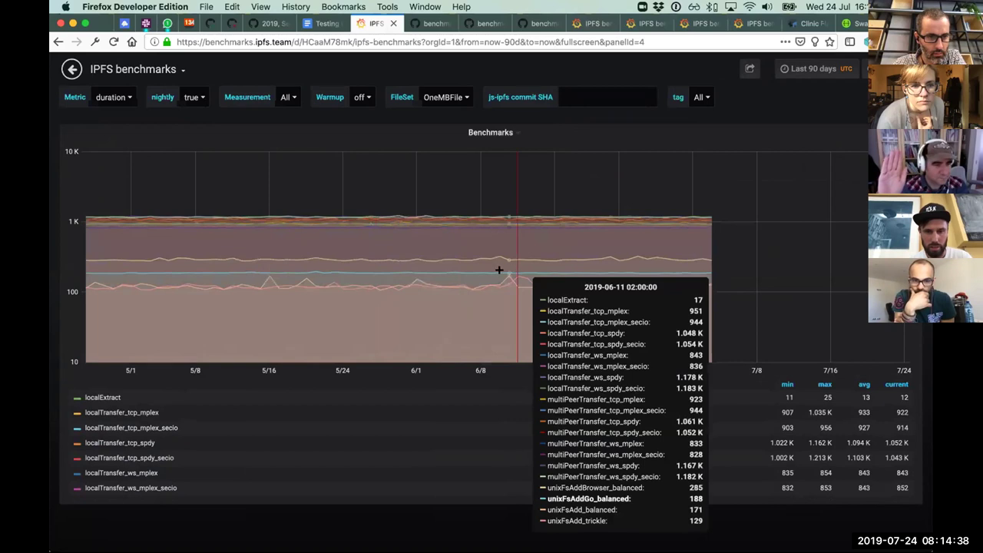
# Zoom the Benchmarks chart to May 27 to May 31, 2019 and set the FileSet to One64MBFile.
pyautogui.moveTo(373, 255); pyautogui.dragTo(408, 254)
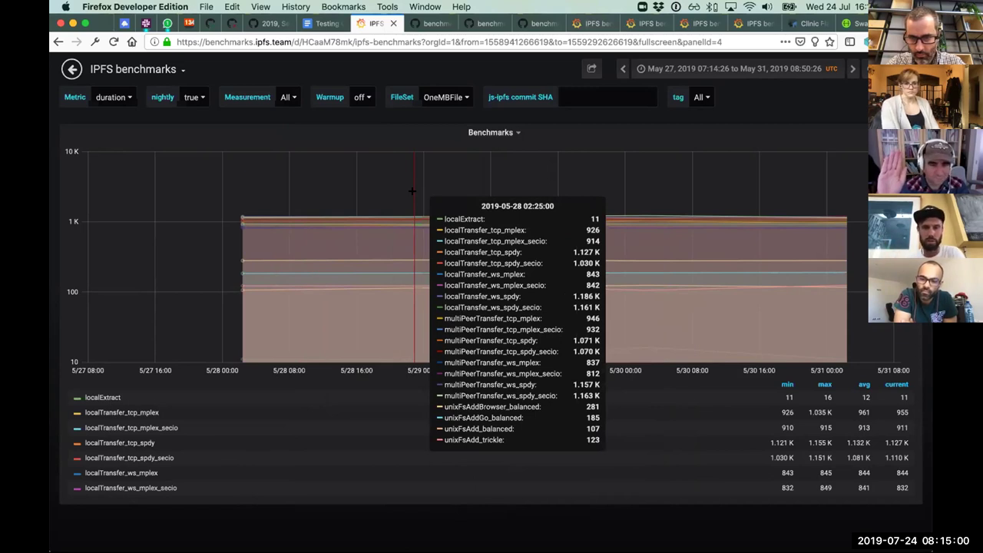
pyautogui.click(443, 97)
pyautogui.click(365, 121)
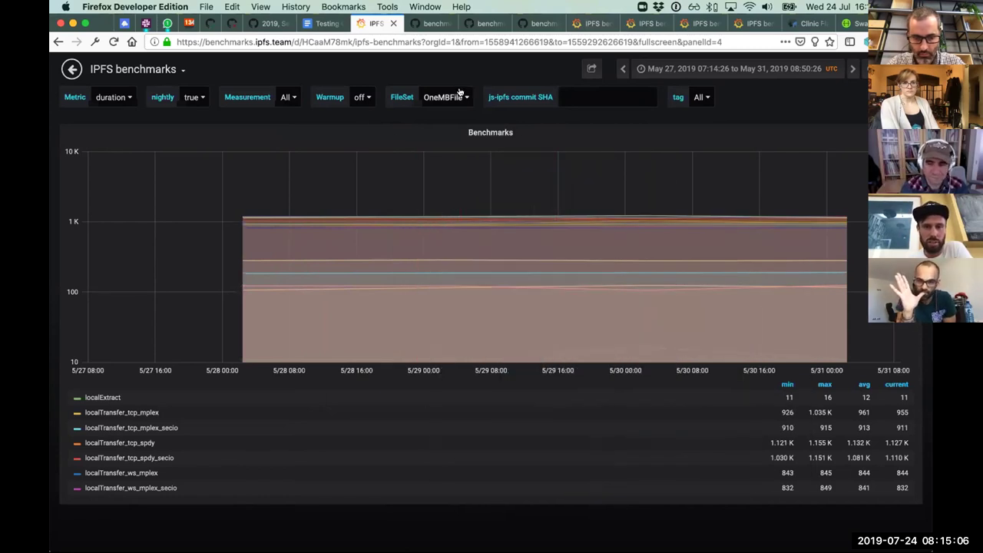
pyautogui.click(459, 94)
pyautogui.click(461, 159)
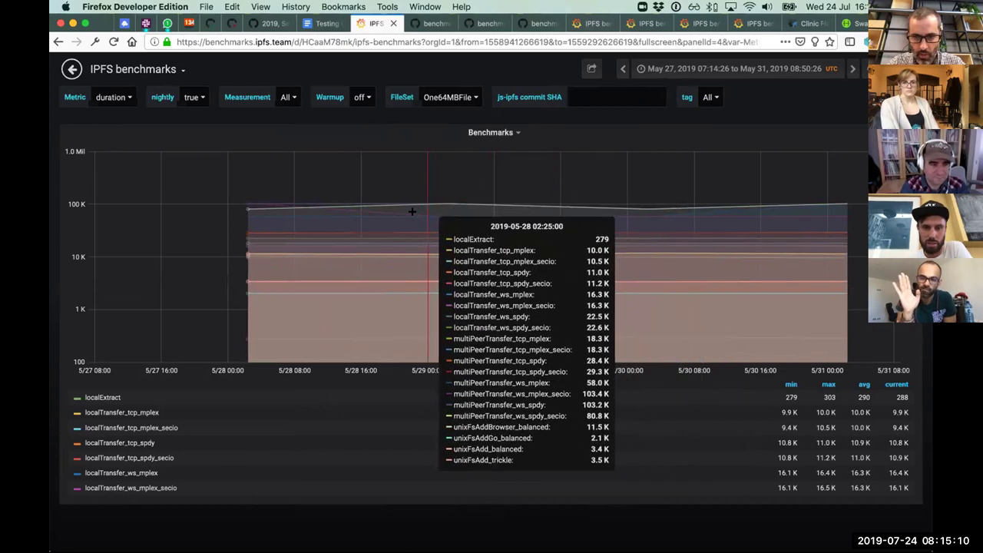
pyautogui.click(111, 97)
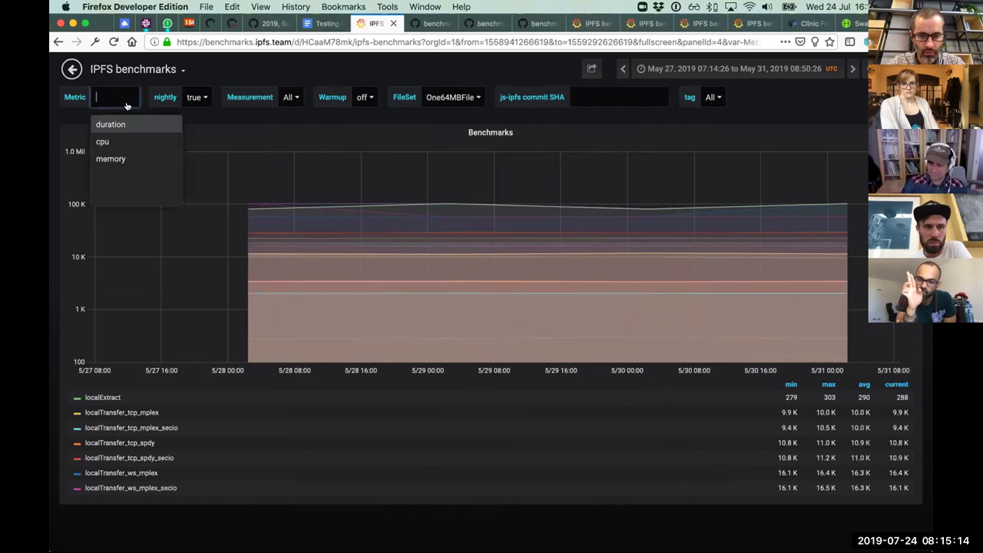
pyautogui.click(306, 139)
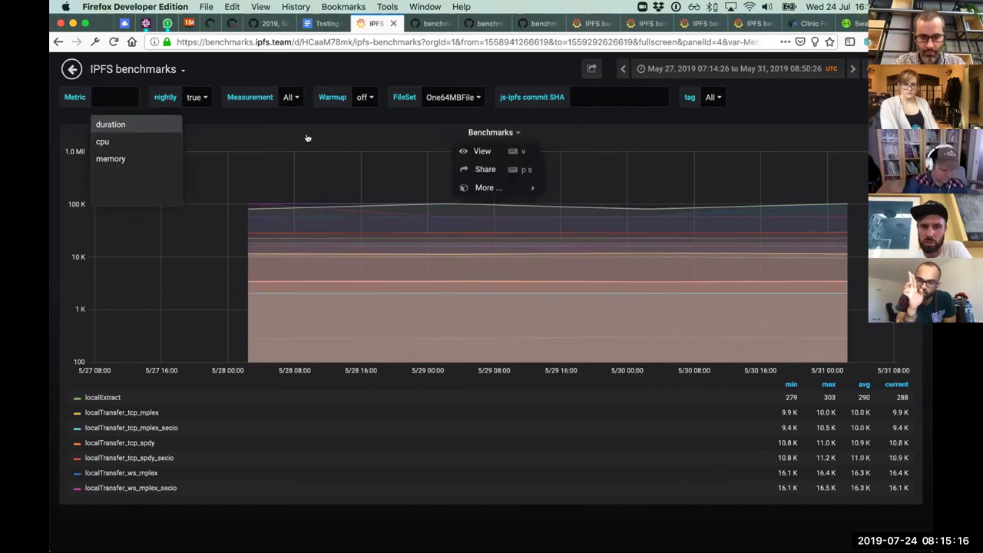
pyautogui.click(267, 107)
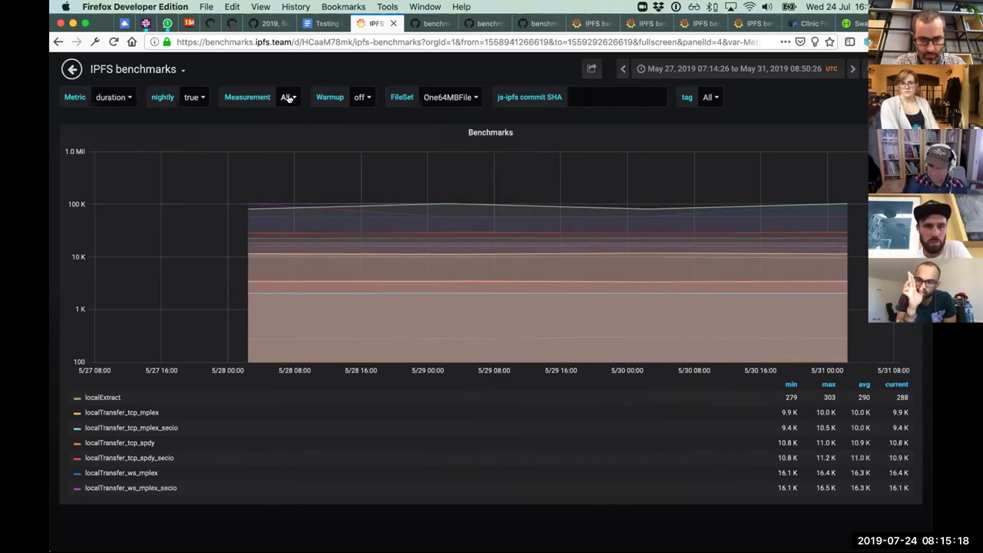
pyautogui.click(569, 97)
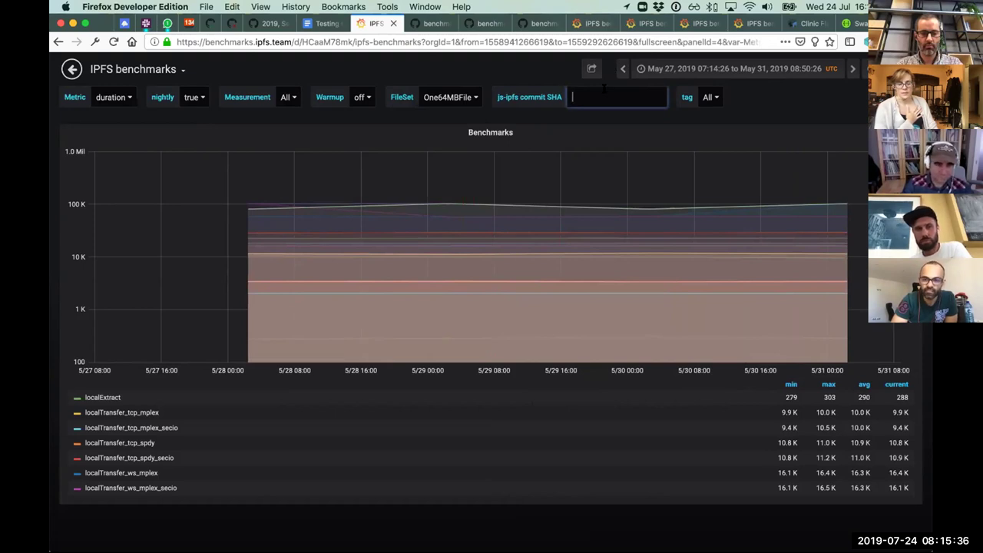
# Load the default IPFS benchmarks dashboard from the address benchmarks.ipfs.team/.
pyautogui.click(296, 42)
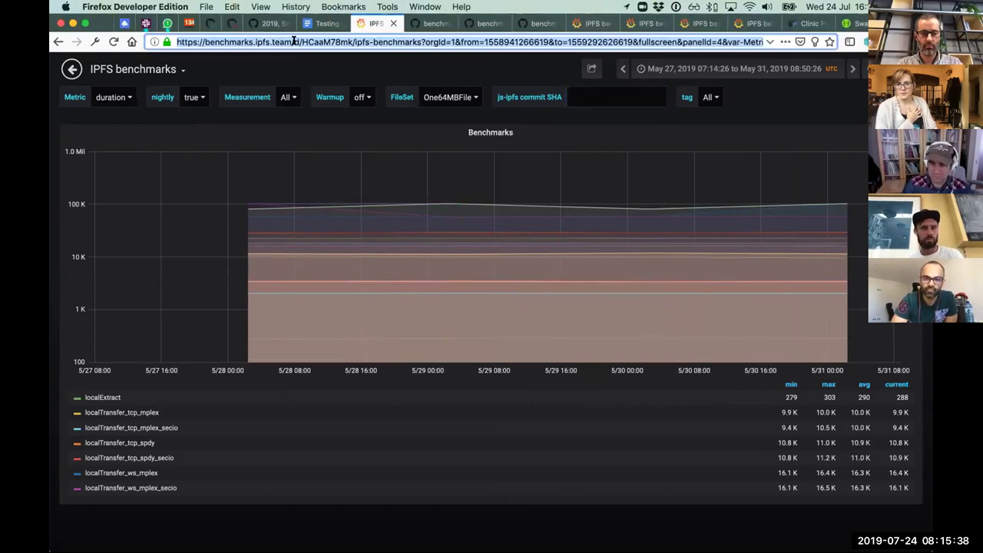
pyautogui.click(324, 79)
pyautogui.press('super+l')
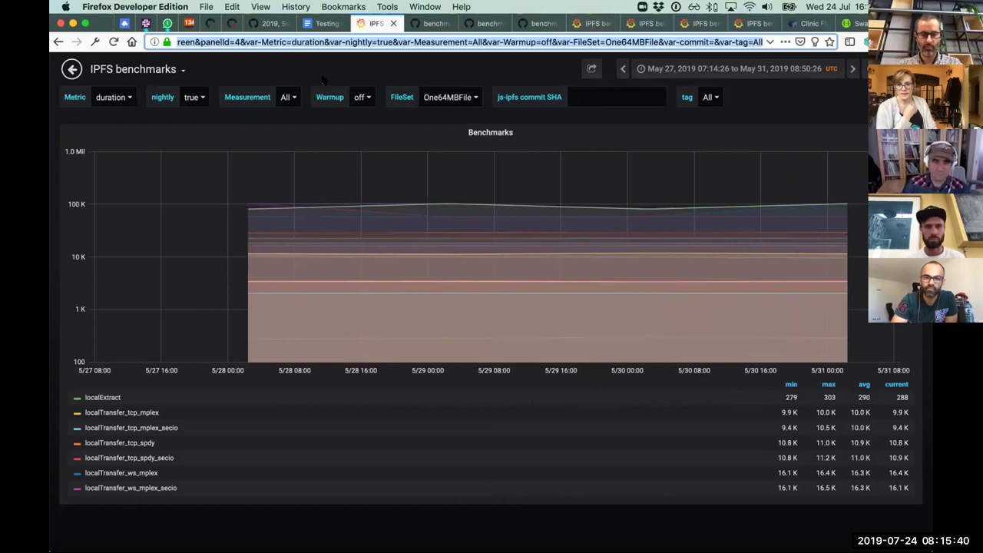
pyautogui.write('benchmarks.ipfs.team/')
pyautogui.press('Return')
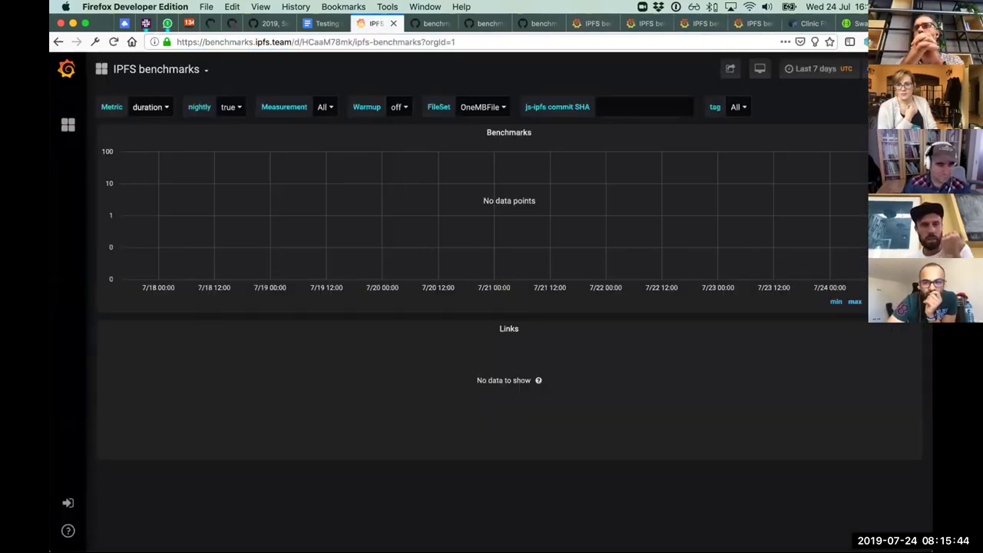
# Open the IPFS performance new dashboard, followed by the test dashboard in the ipfs folder.
pyautogui.click(149, 61)
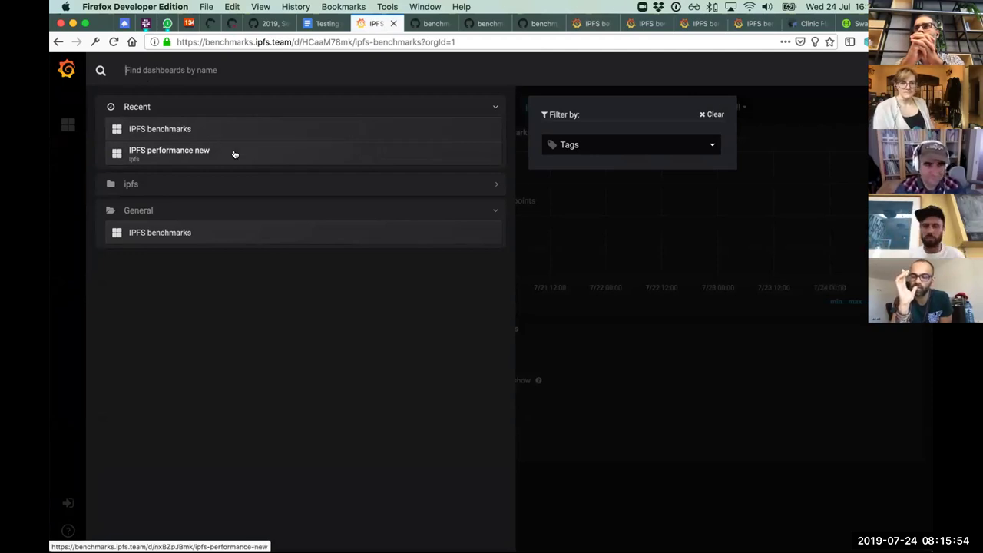
pyautogui.click(235, 154)
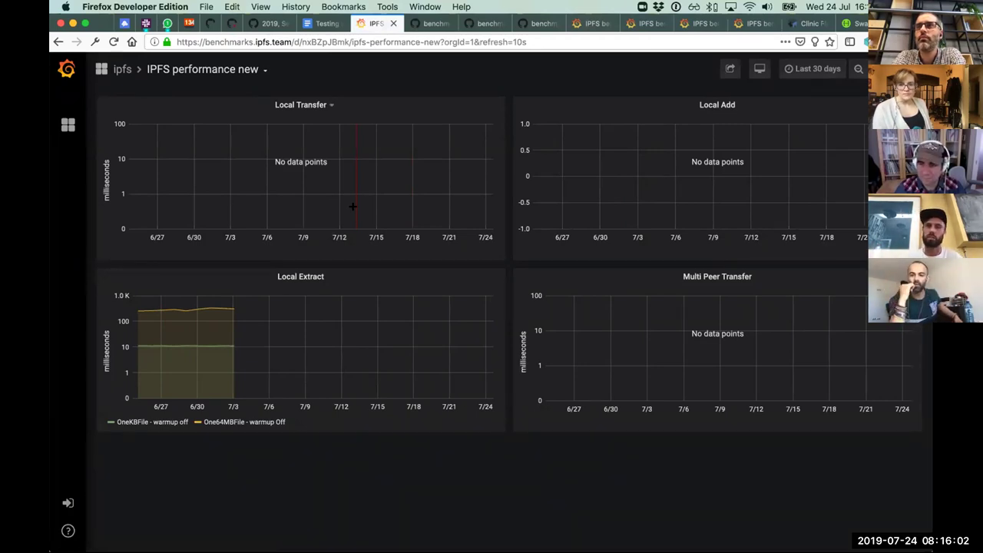
pyautogui.click(122, 70)
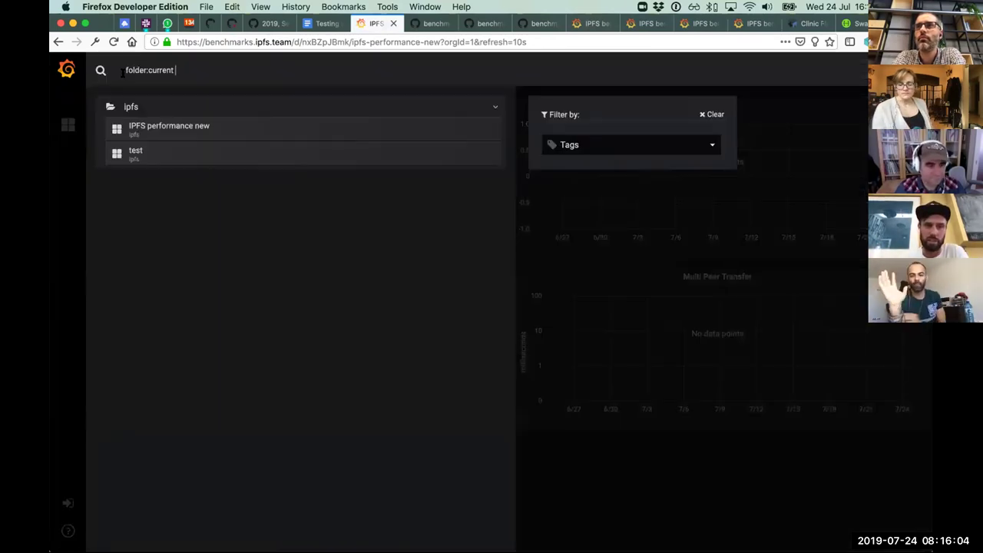
pyautogui.click(168, 151)
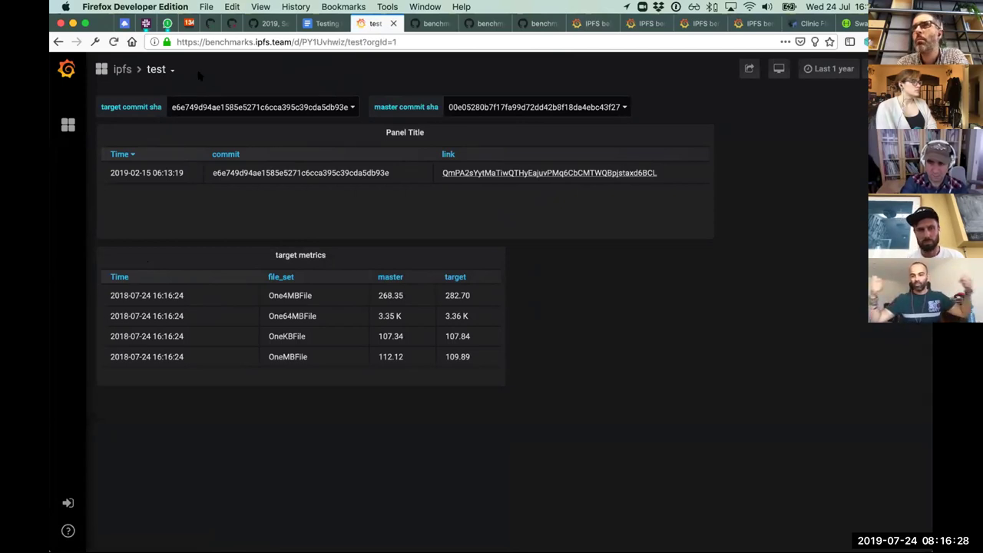
# Return to the default IPFS benchmarks dashboard through the site's base address and set the time range to the last 90 days.
pyautogui.click(287, 41)
pyautogui.click(287, 41)
pyautogui.hotkey('shift', 'End')
pyautogui.press('BackSpace')
pyautogui.press('Return')
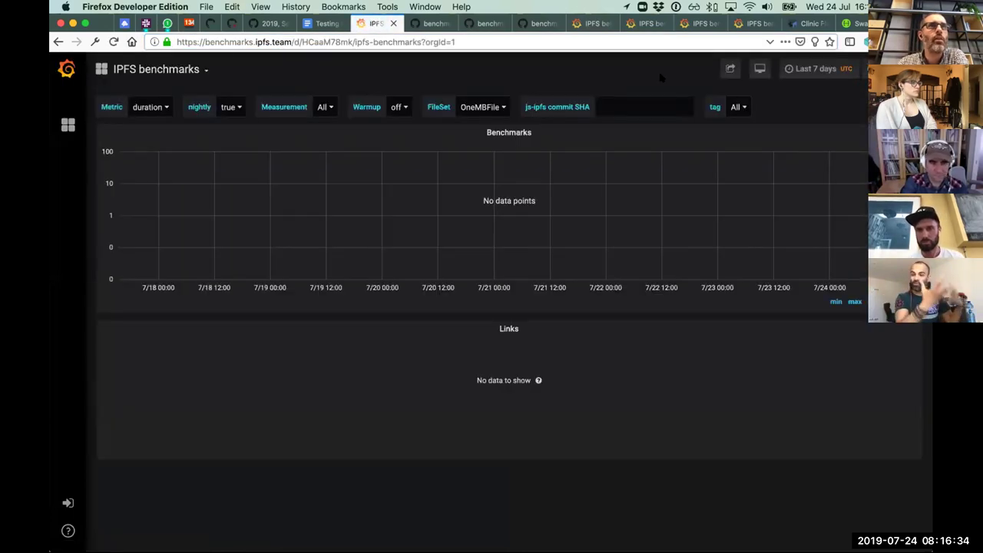
pyautogui.click(815, 69)
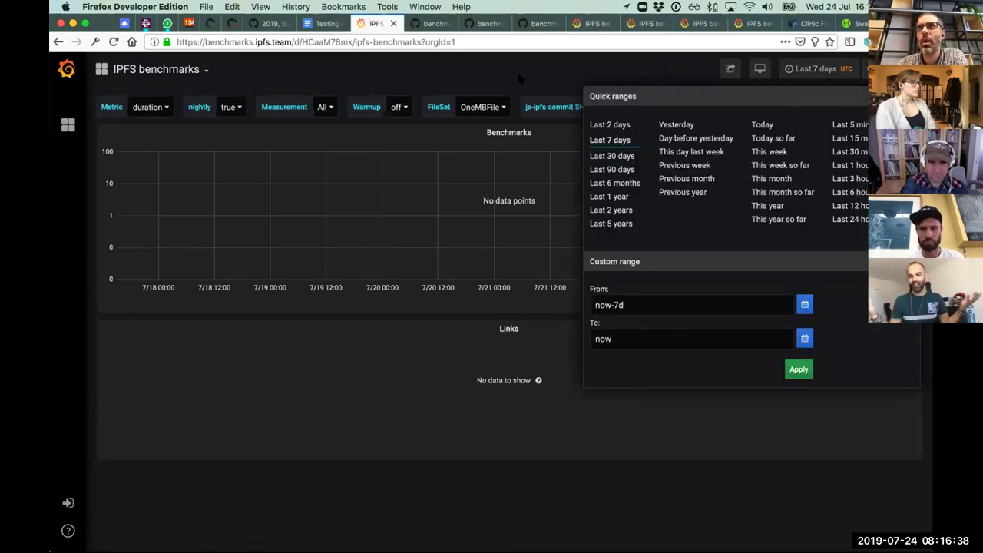
pyautogui.click(612, 168)
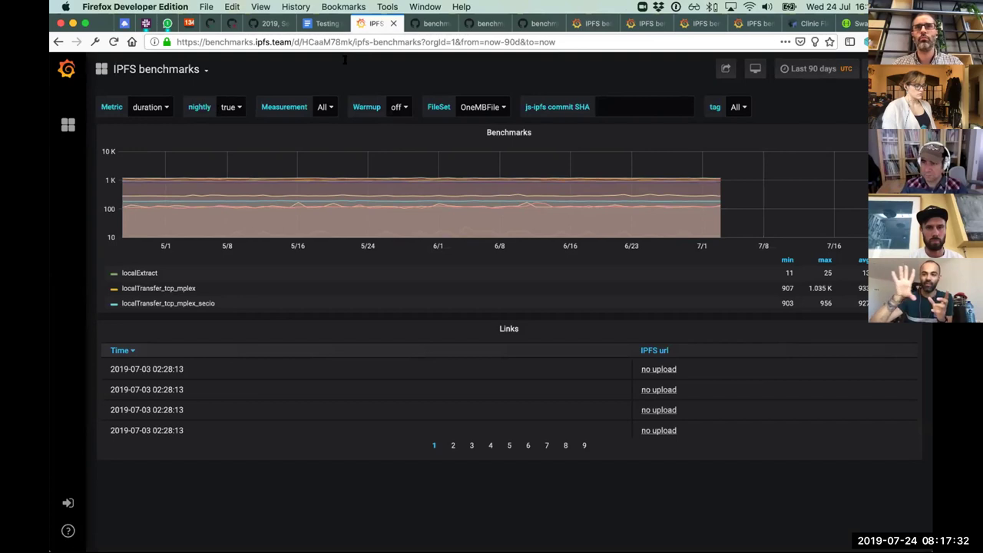
# Switch through the GitHub pages for the benchmarks, including local-add.js, to the production infrastructure diagram.
pyautogui.click(433, 23)
pyautogui.click(484, 23)
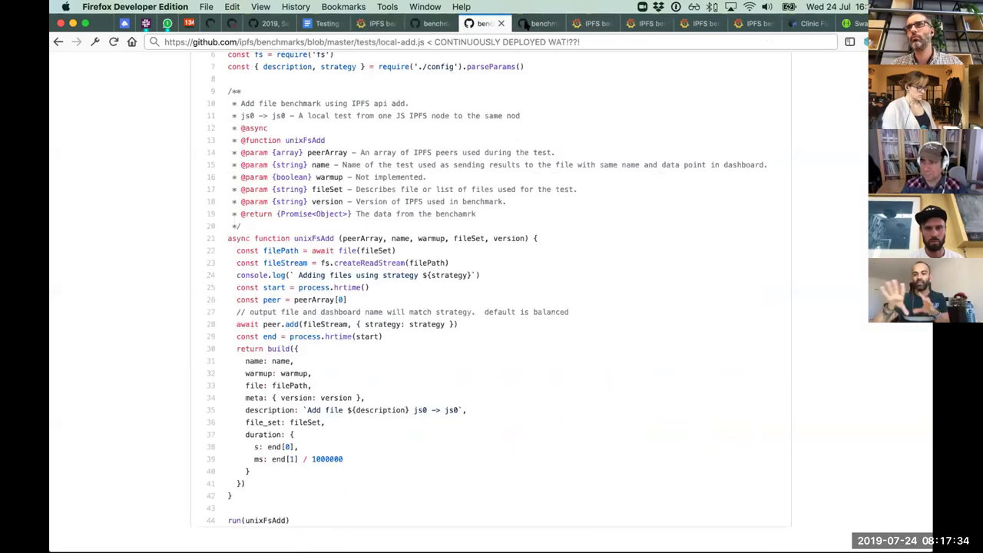
pyautogui.click(525, 24)
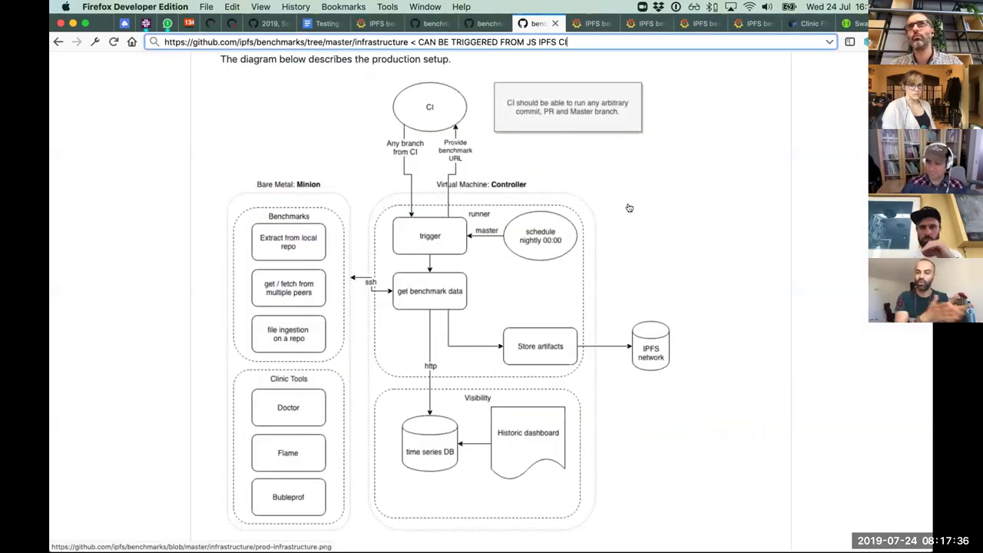
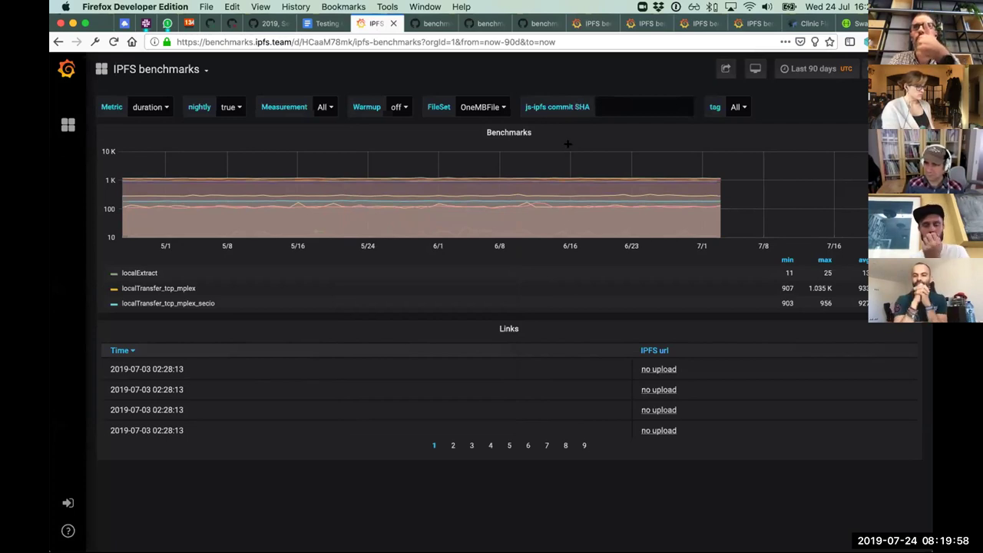
# Isolate the localTransfer_tcp_mplex series in the Benchmarks chart and bring back all series.
pyautogui.moveTo(570, 244)
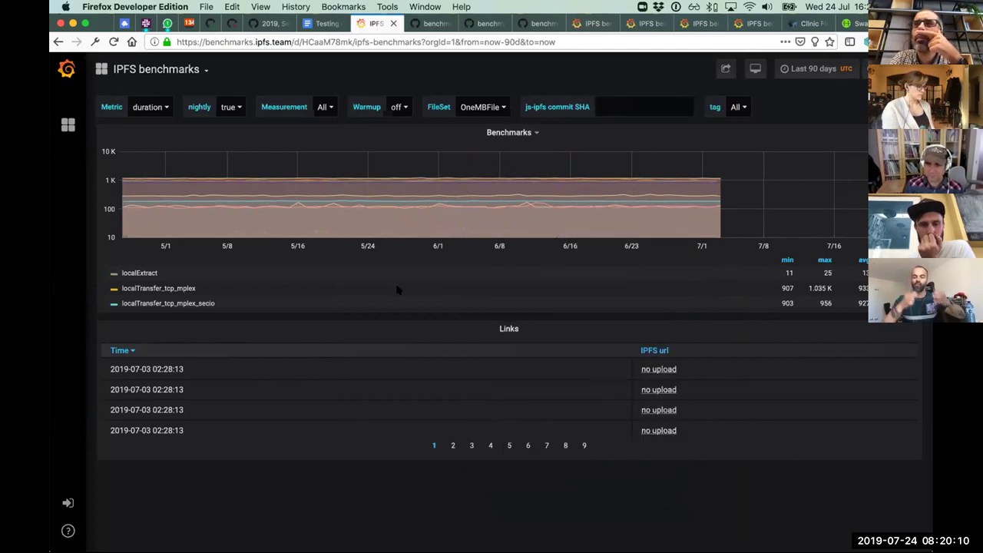
pyautogui.click(169, 288)
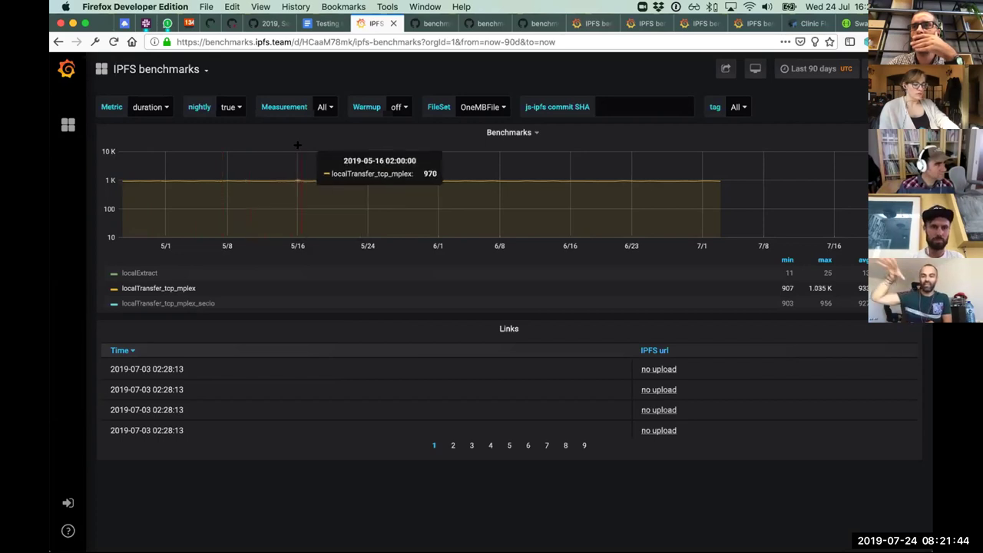
pyautogui.click(212, 287)
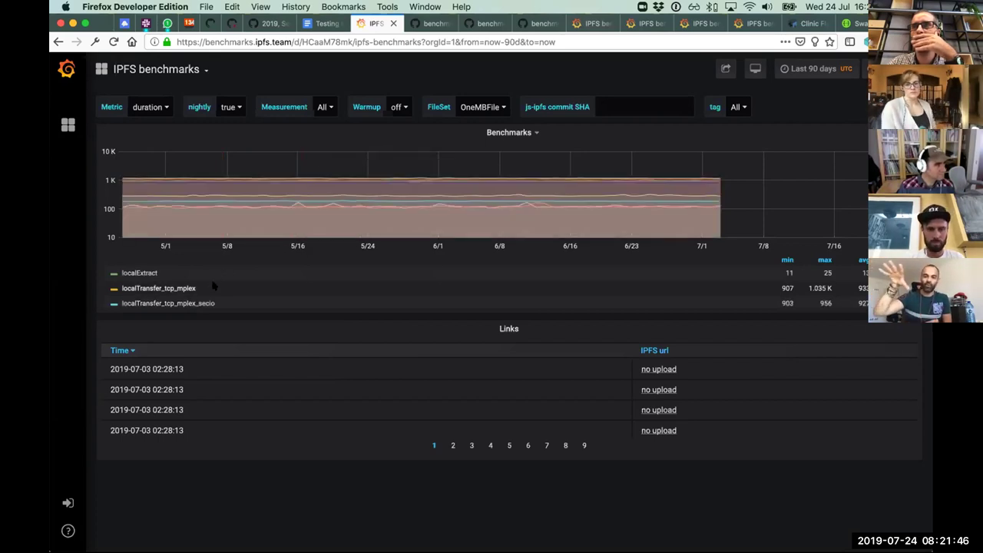
# Set the FileSet to One64MBFile and zoom the chart to May 19 to Jun 7, 2019.
pyautogui.click(462, 108)
pyautogui.click(464, 165)
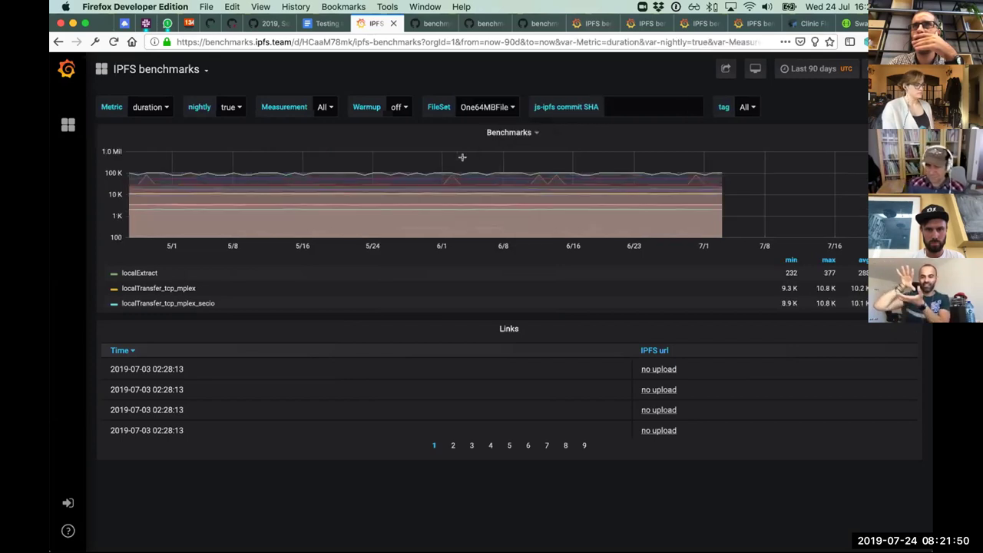
pyautogui.moveTo(332, 177); pyautogui.dragTo(497, 185)
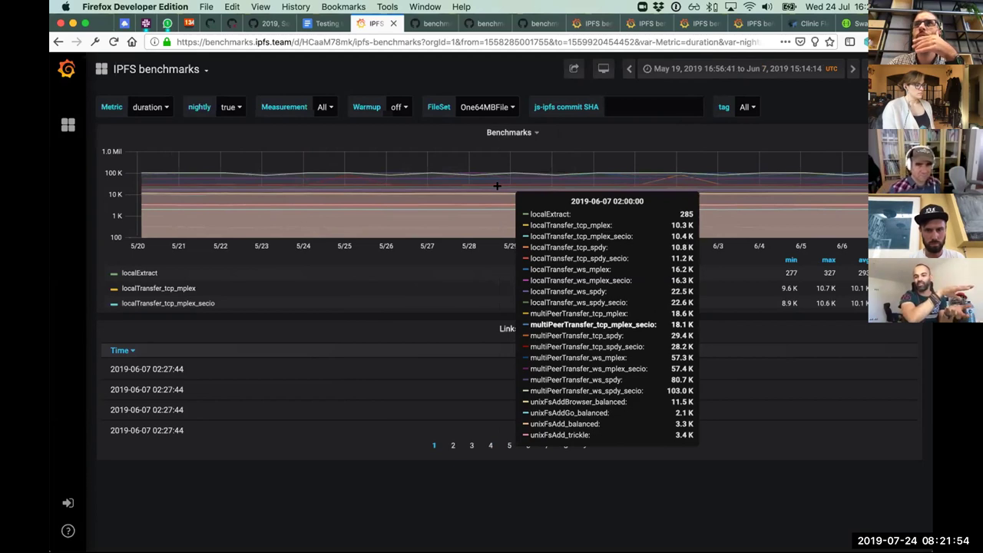
# Show only the unixFsAdd_balanced and unixFsAddGo_balanced series in the Benchmarks chart.
pyautogui.scroll(-3, 228, 278)
pyautogui.scroll(-5, 233, 286)
pyautogui.scroll(-5, 233, 286)
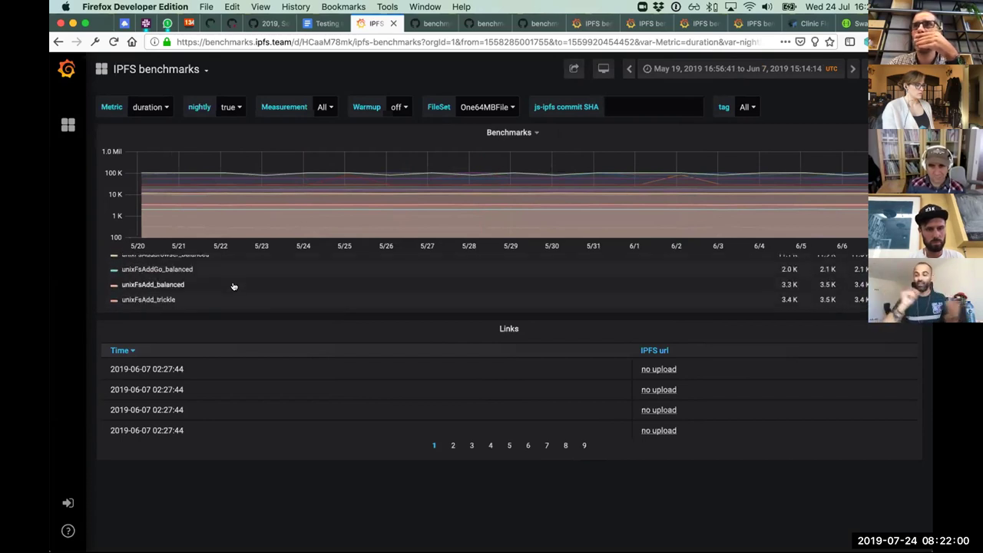
pyautogui.click(233, 287)
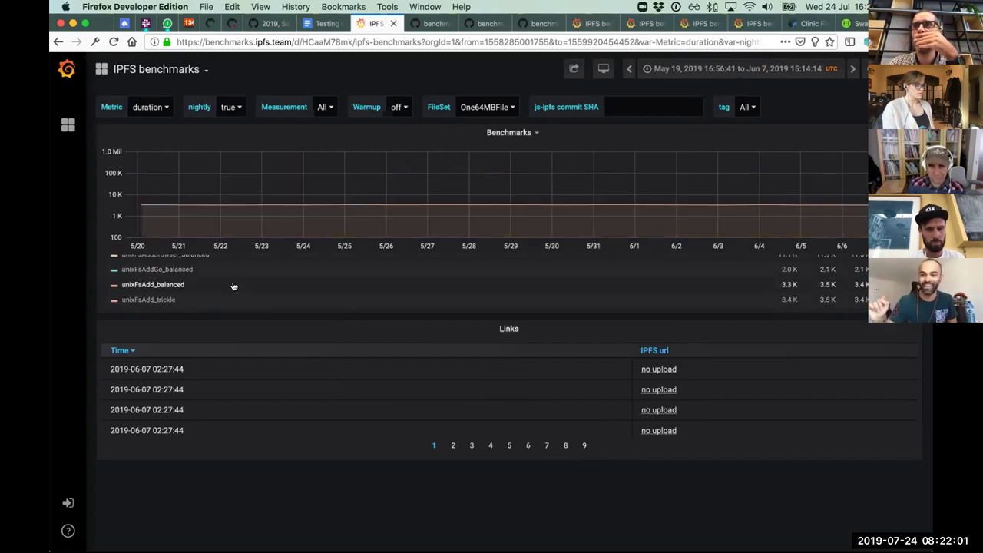
pyautogui.keyDown('shift'); pyautogui.click(190, 269); pyautogui.keyUp('shift')
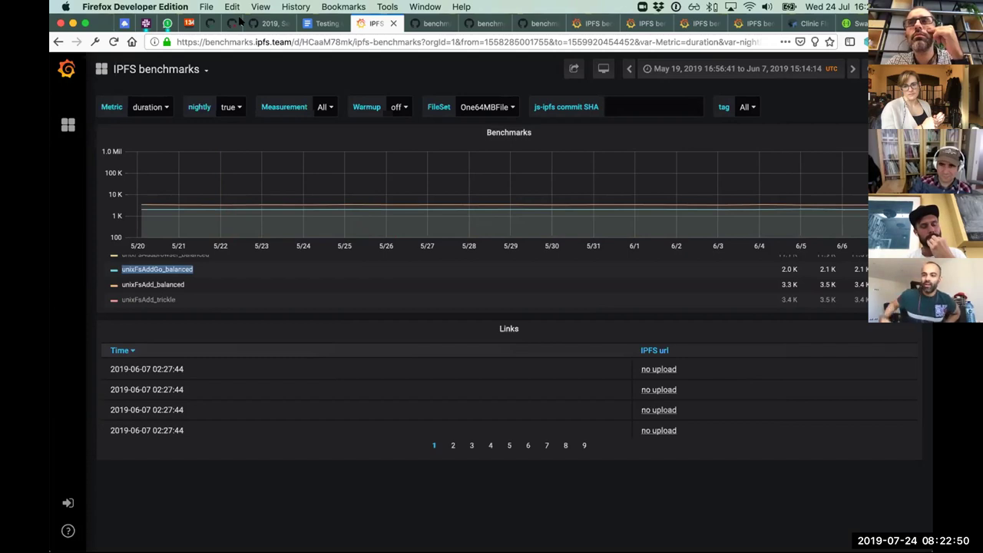
pyautogui.scroll(5, 296, 275)
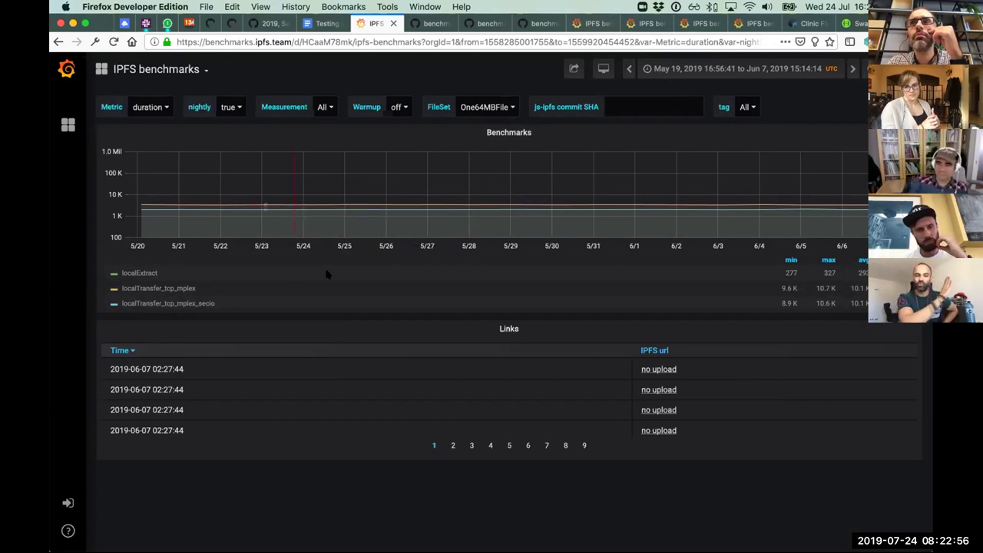
pyautogui.scroll(-3, 327, 274)
pyautogui.scroll(-2, 327, 274)
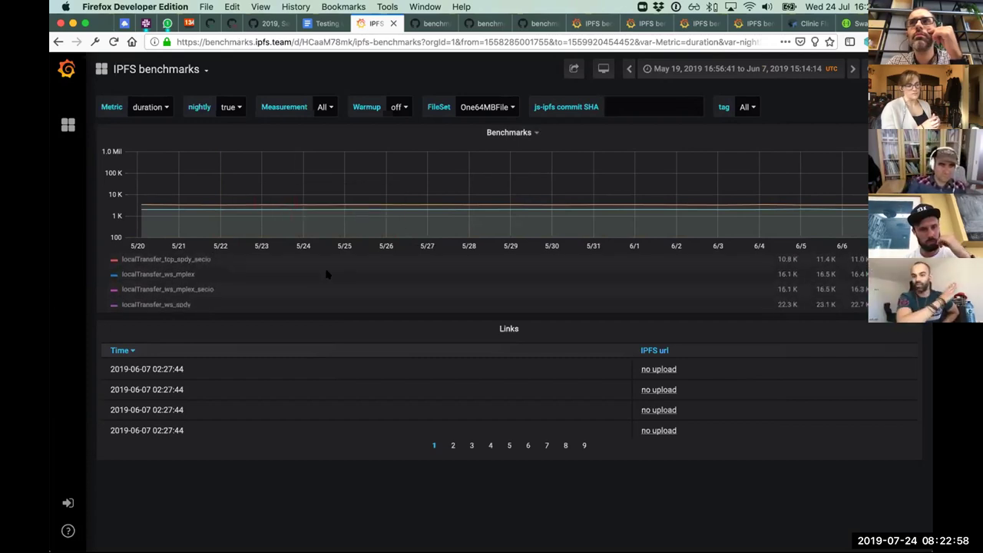